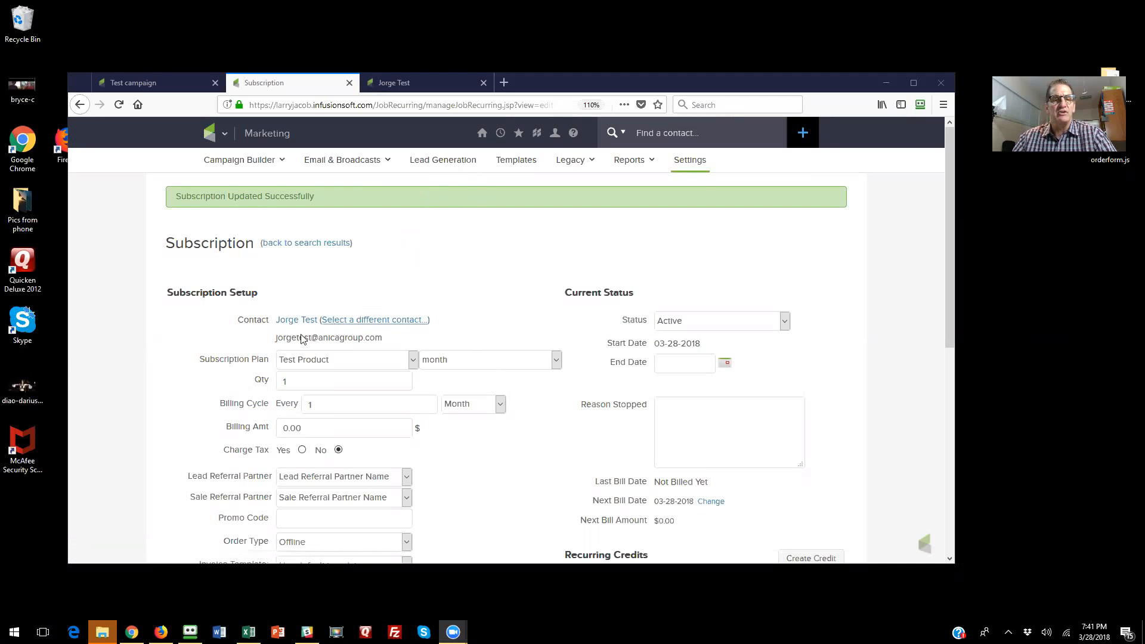
- Review the contact's subscription record, including its recharge settings and billing amount
{"action": "scroll", "coordinate": [303, 324], "scroll_direction": "down", "scroll_amount": 1}
{"action": "scroll", "coordinate": [303, 325], "scroll_direction": "down", "scroll_amount": 6}
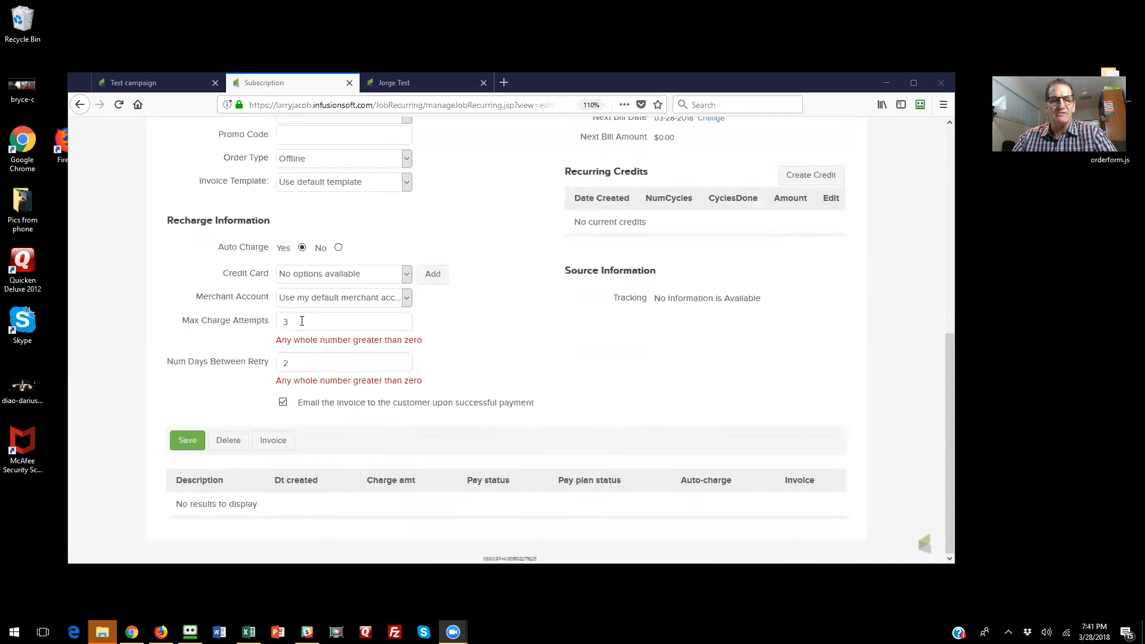
{"action": "scroll", "coordinate": [326, 467], "scroll_direction": "up", "scroll_amount": 4}
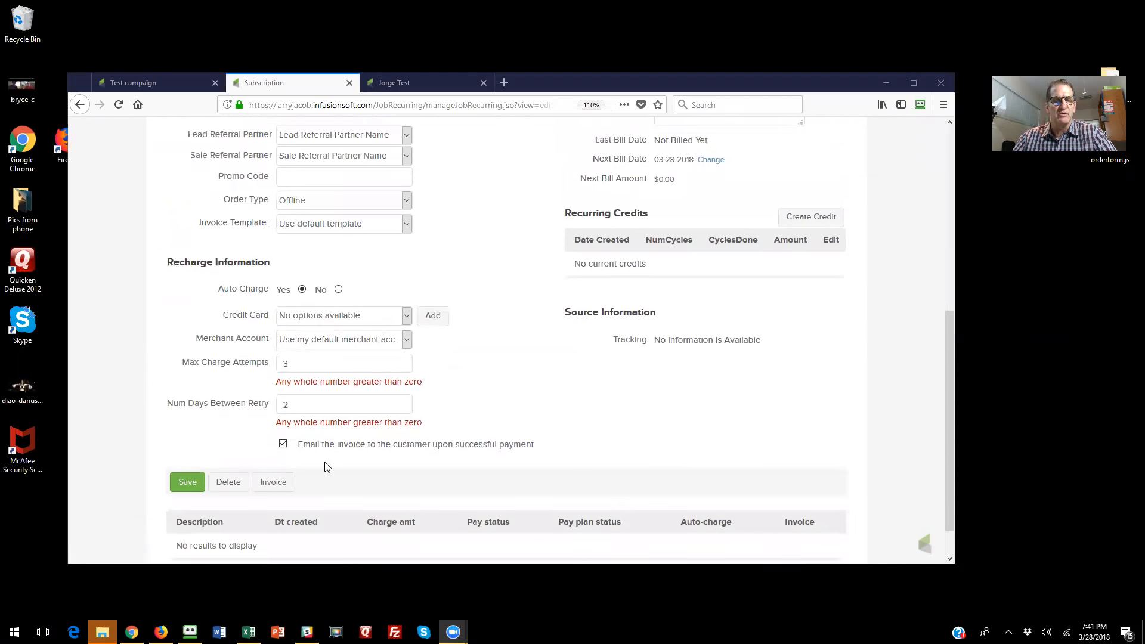
{"action": "left_click_drag", "start_coordinate": [306, 257], "coordinate": [274, 258]}
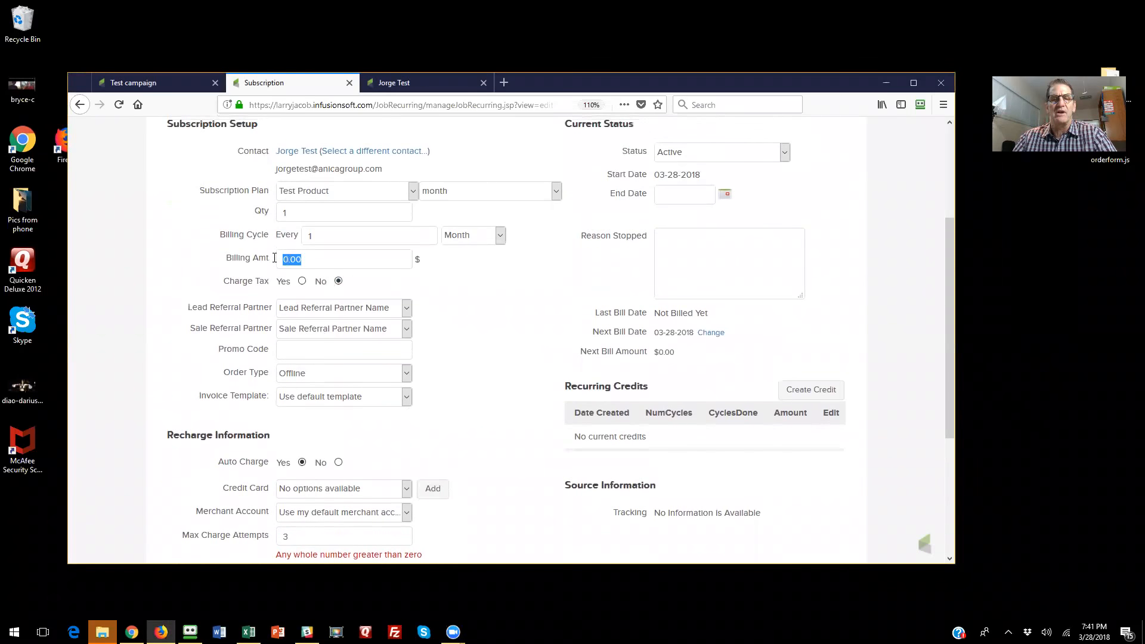
{"action": "scroll", "coordinate": [522, 333], "scroll_direction": "up", "scroll_amount": 3}
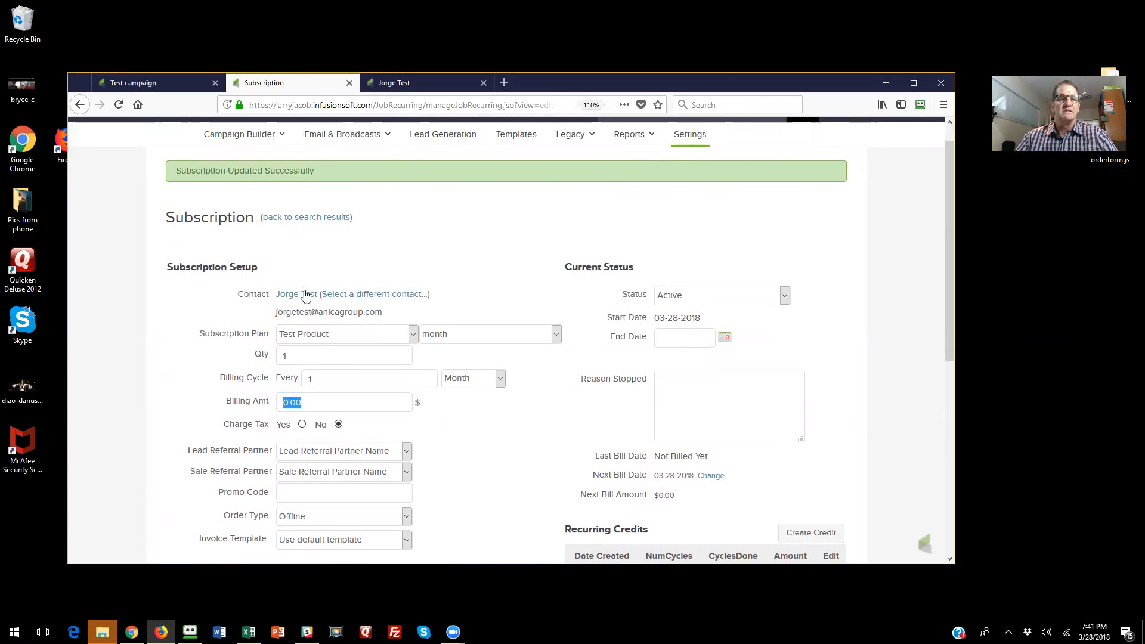
- Check the status of the Test Product subscription in the contact record's orders
{"action": "left_click", "coordinate": [415, 85]}
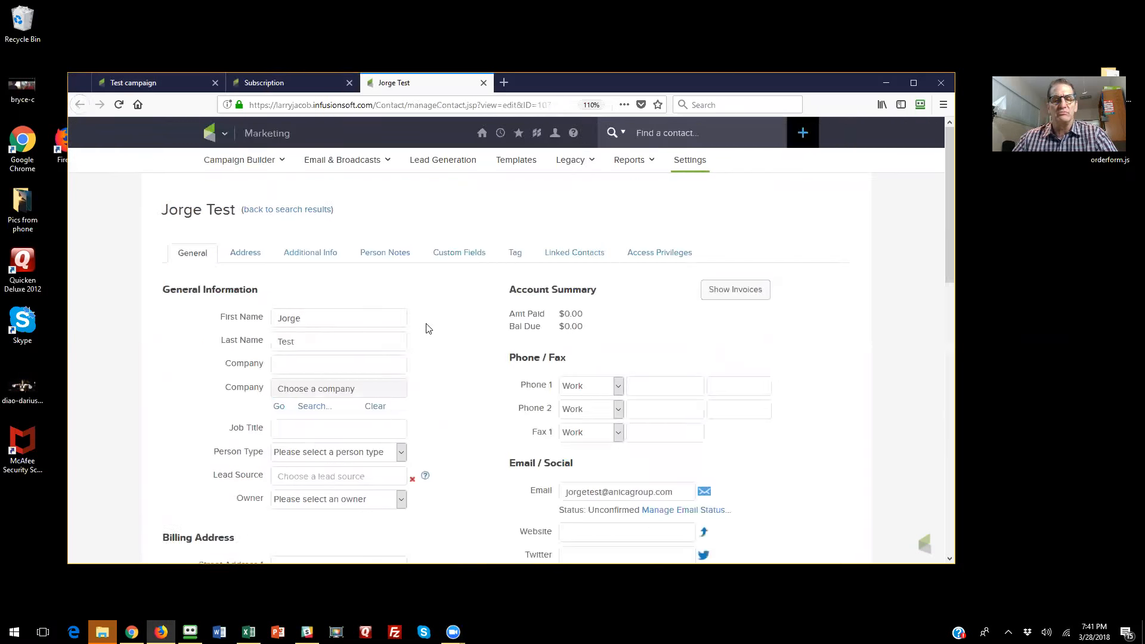
{"action": "scroll", "coordinate": [428, 328], "scroll_direction": "down", "scroll_amount": 5}
{"action": "scroll", "coordinate": [438, 355], "scroll_direction": "down", "scroll_amount": 6}
{"action": "left_click_drag", "start_coordinate": [588, 436], "coordinate": [563, 435]}
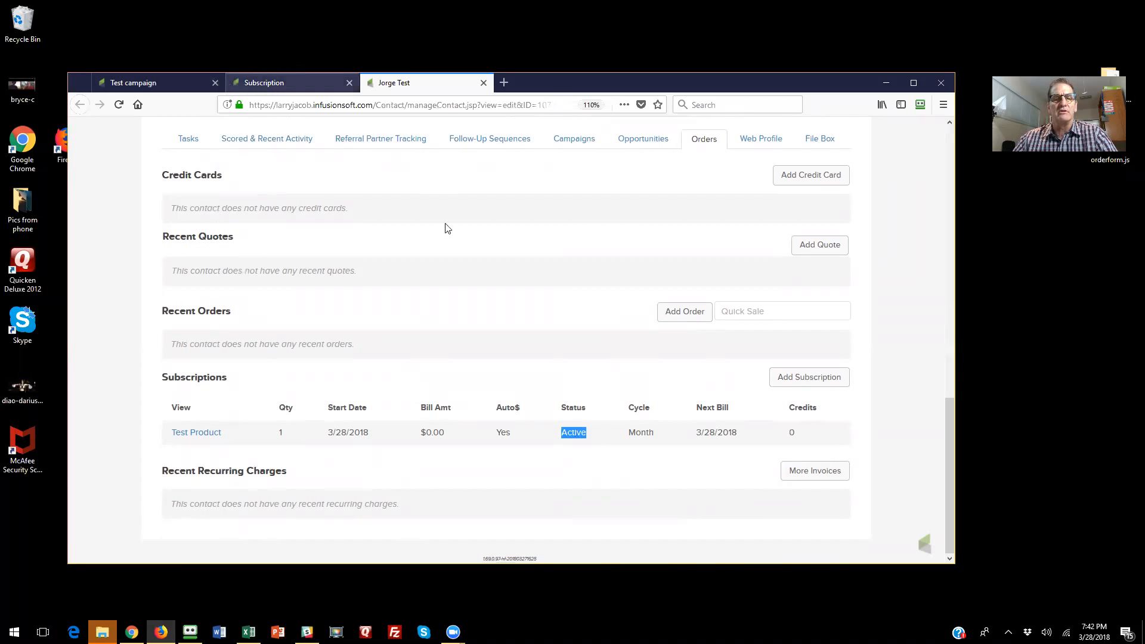
- Start a new action set from the Action Sets section of the Marketing settings
{"action": "scroll", "coordinate": [448, 230], "scroll_direction": "up", "scroll_amount": 11}
{"action": "mouse_move", "coordinate": [208, 132]}
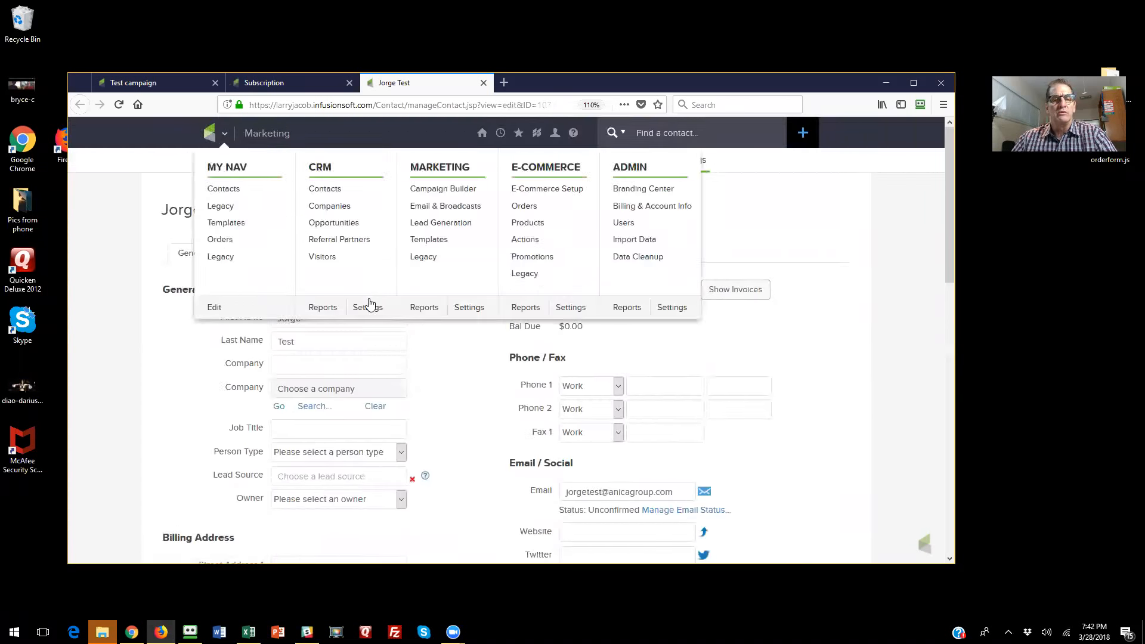
{"action": "left_click", "coordinate": [469, 308]}
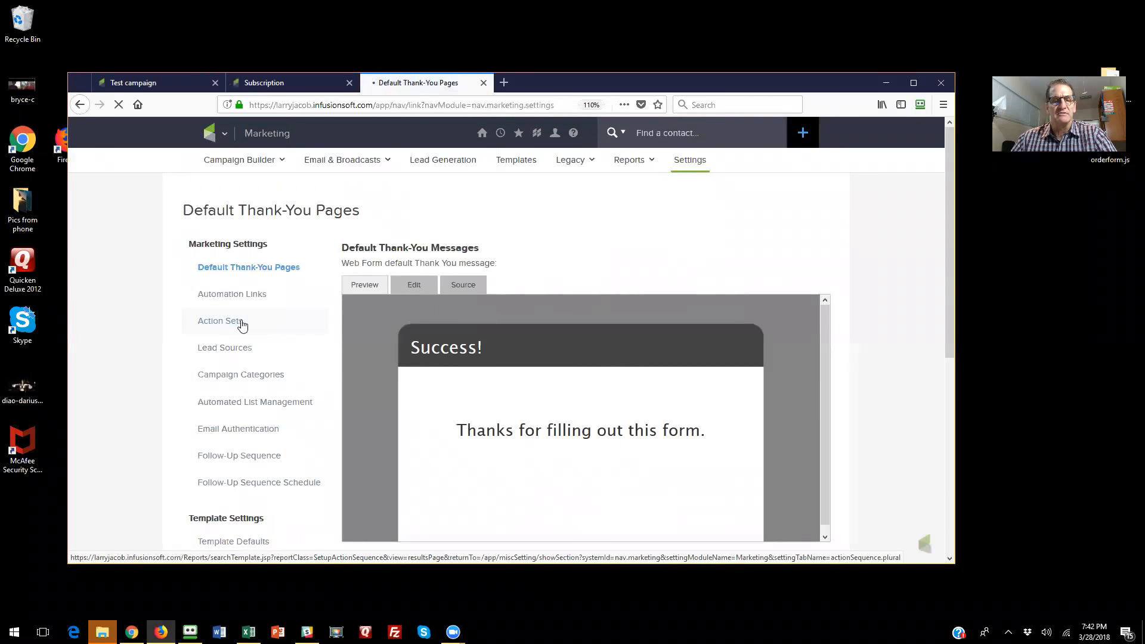
{"action": "left_click", "coordinate": [242, 323]}
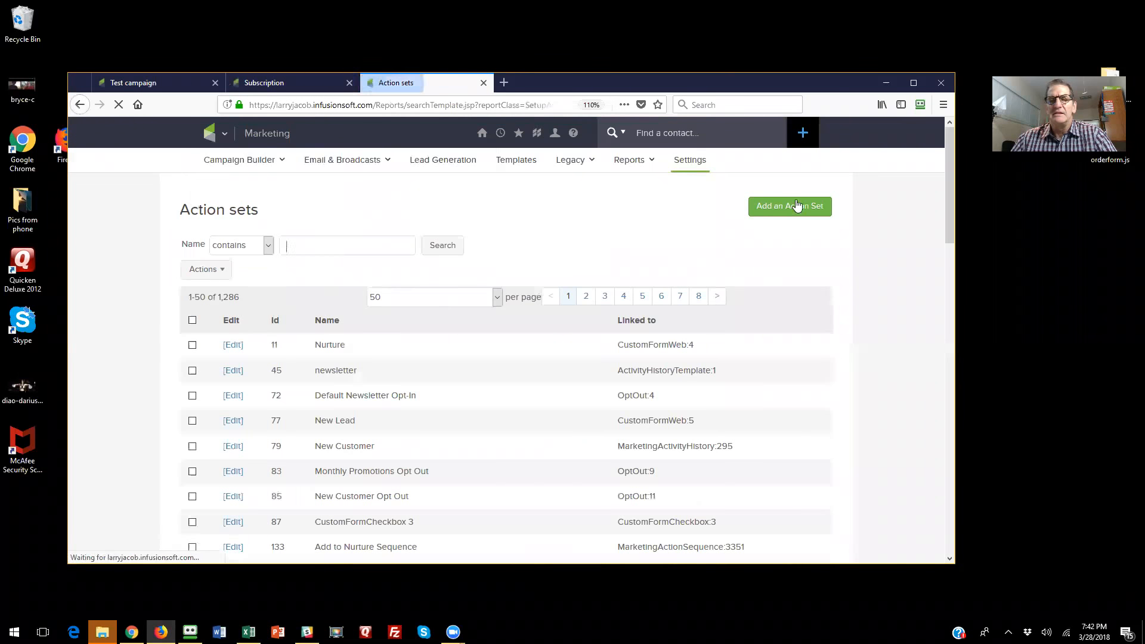
{"action": "left_click", "coordinate": [795, 210]}
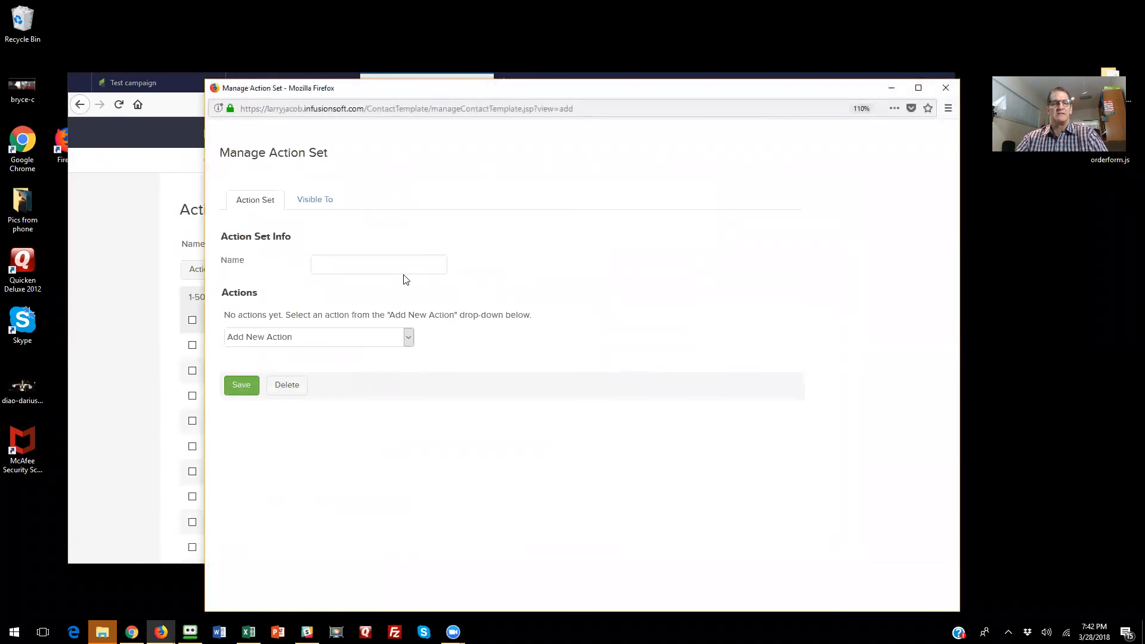
- Add a Cancel a Subscription action to the action set and name the set "Cancel Test Subscription"
{"action": "left_click", "coordinate": [346, 340]}
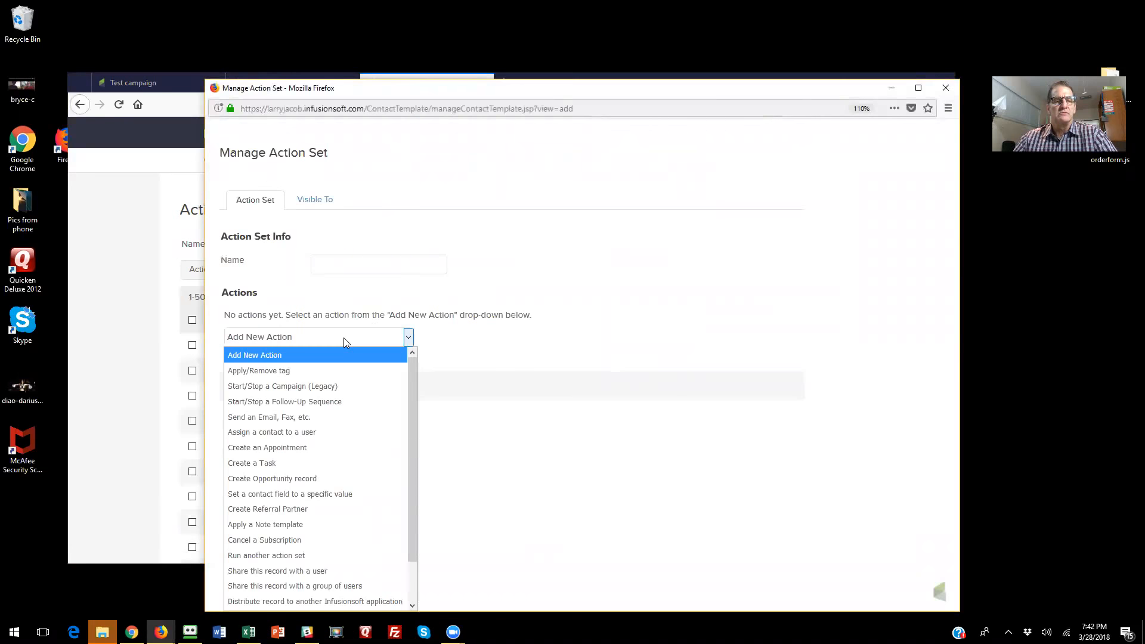
{"action": "left_click", "coordinate": [299, 540]}
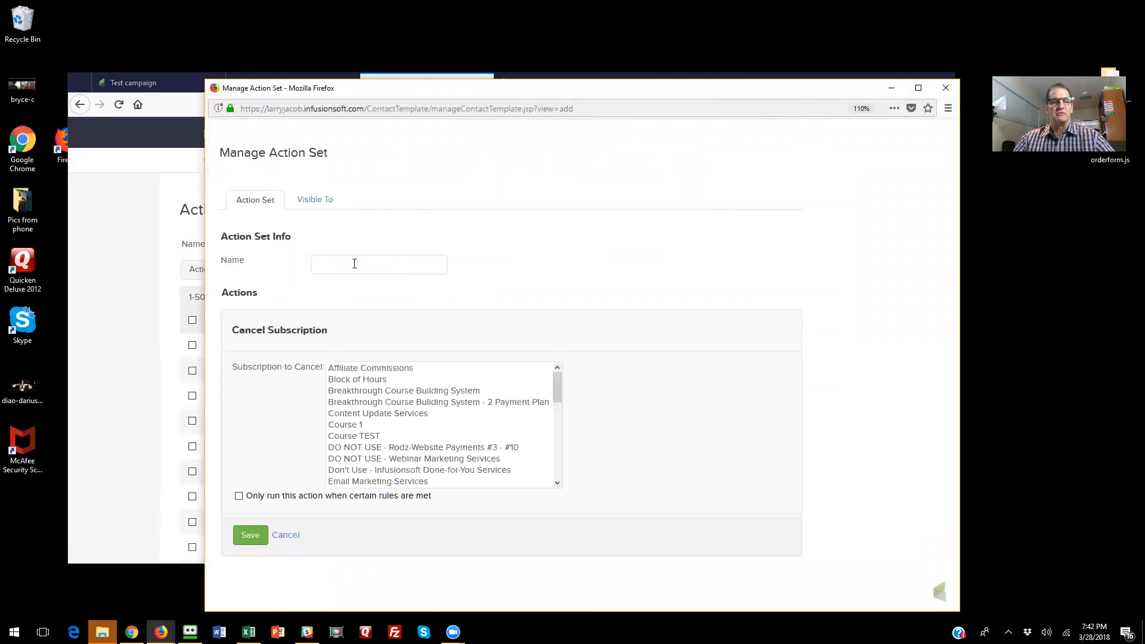
{"action": "type", "text": "Cance"}
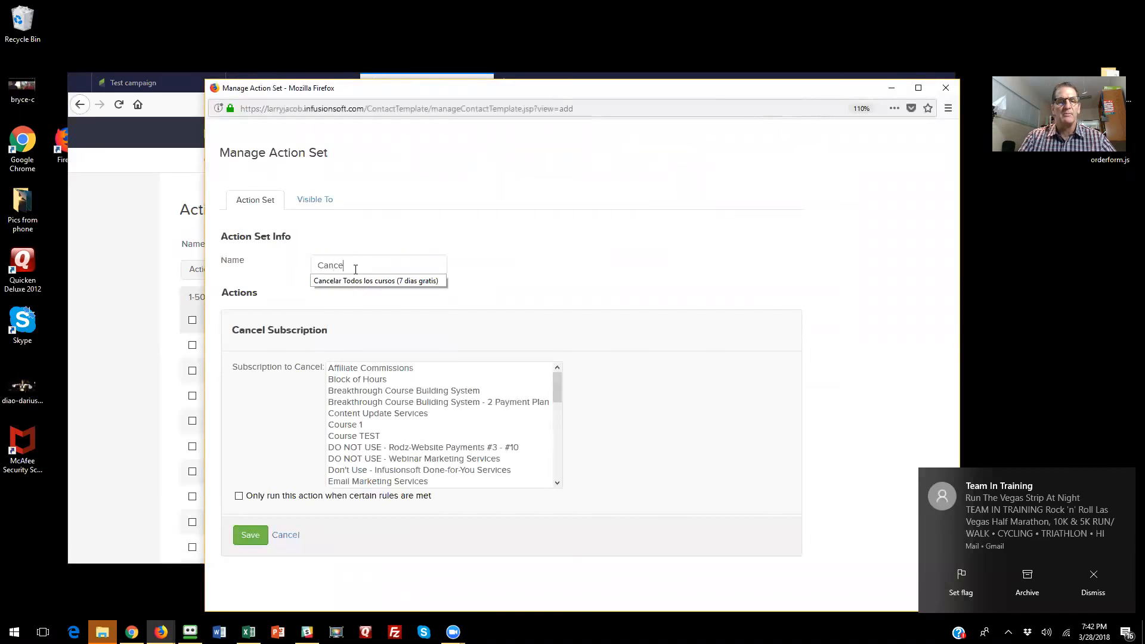
{"action": "type", "text": "l T"}
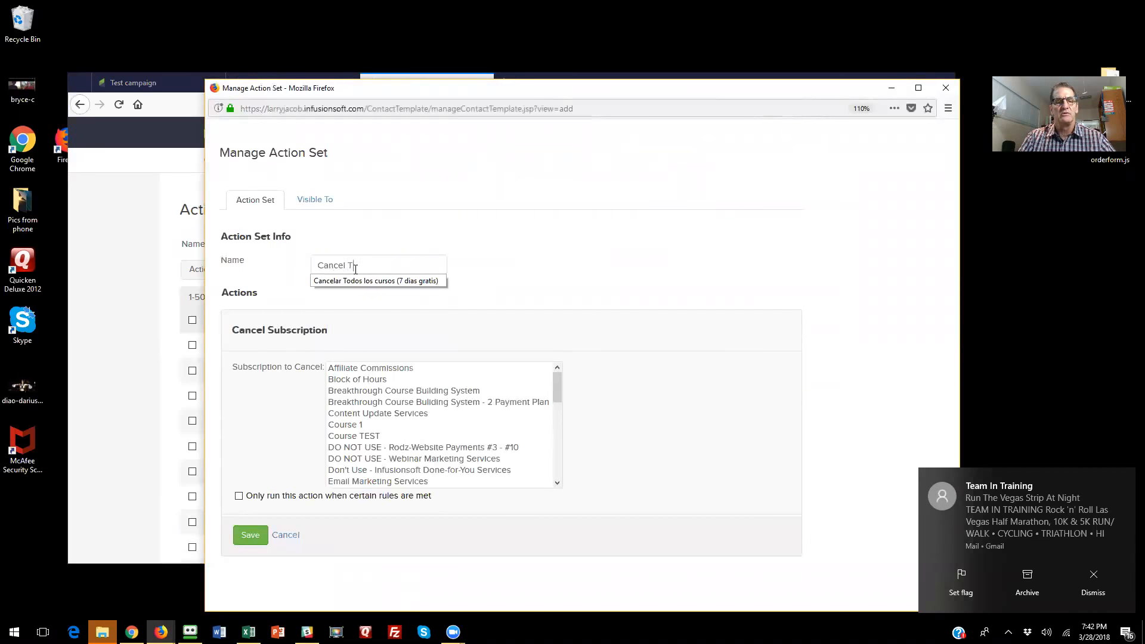
{"action": "type", "text": "est Subscription"}
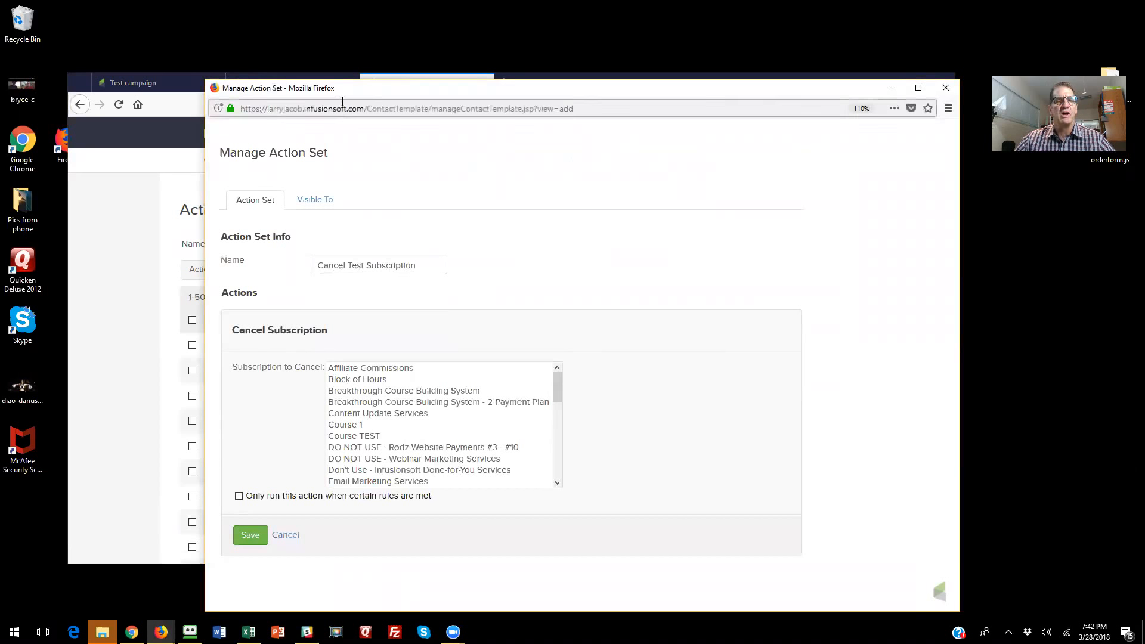
- Check which subscription plan is assigned in the contact's open subscription record
{"action": "left_click", "coordinate": [289, 83]}
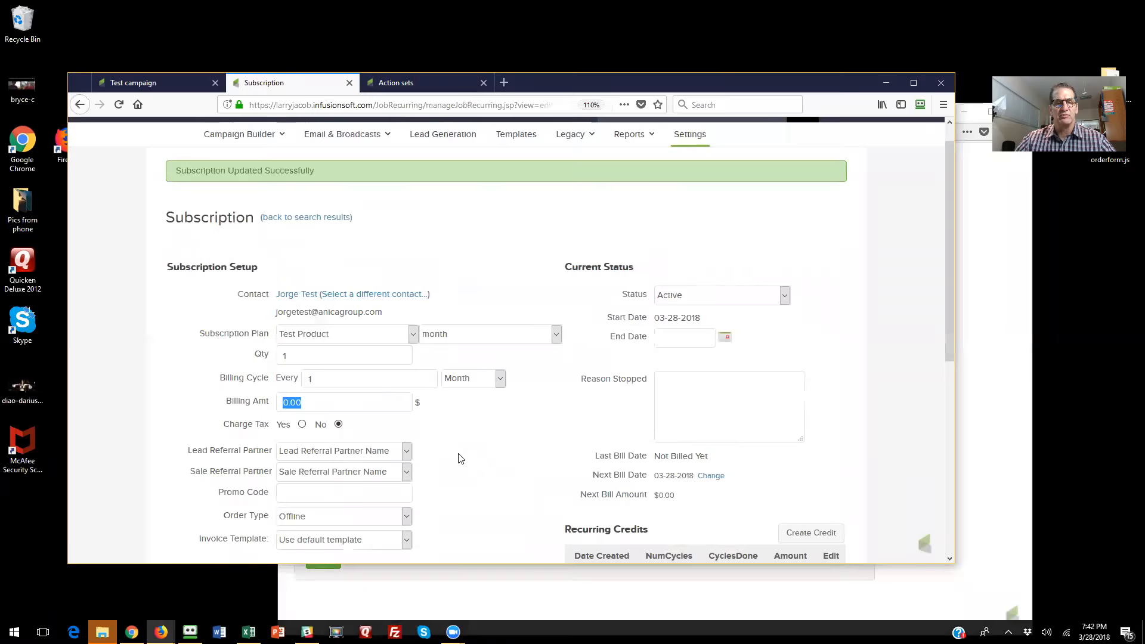
{"action": "scroll", "coordinate": [460, 455], "scroll_direction": "down", "scroll_amount": 5}
{"action": "scroll", "coordinate": [424, 366], "scroll_direction": "up", "scroll_amount": 5}
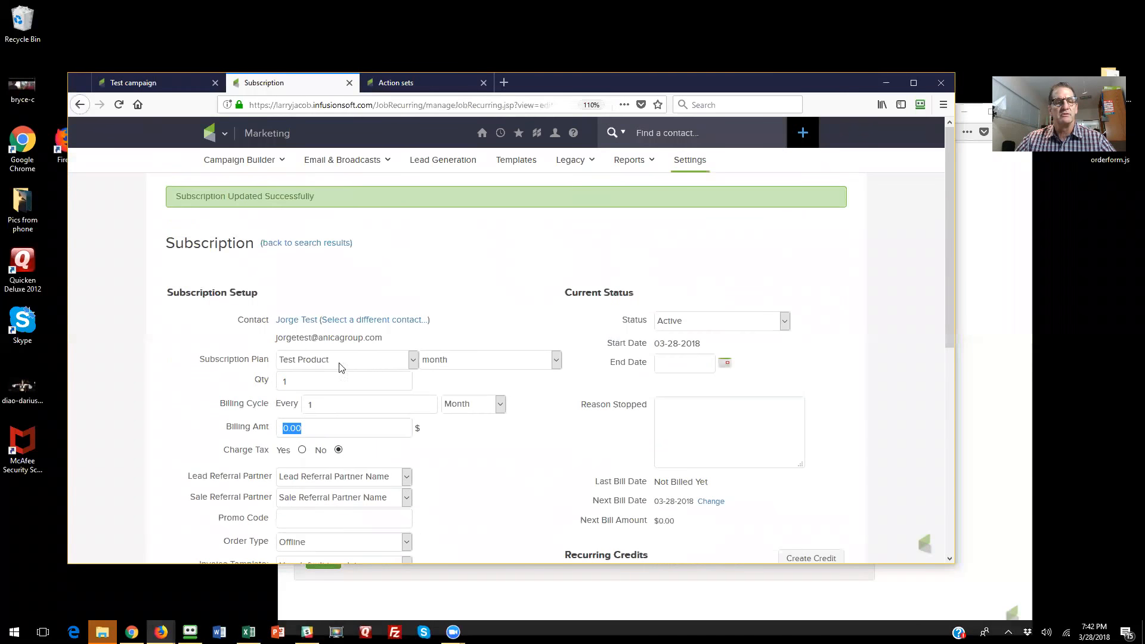
- Choose Test Product as the subscription to cancel, then save the action and the action set
{"action": "left_click", "coordinate": [993, 421]}
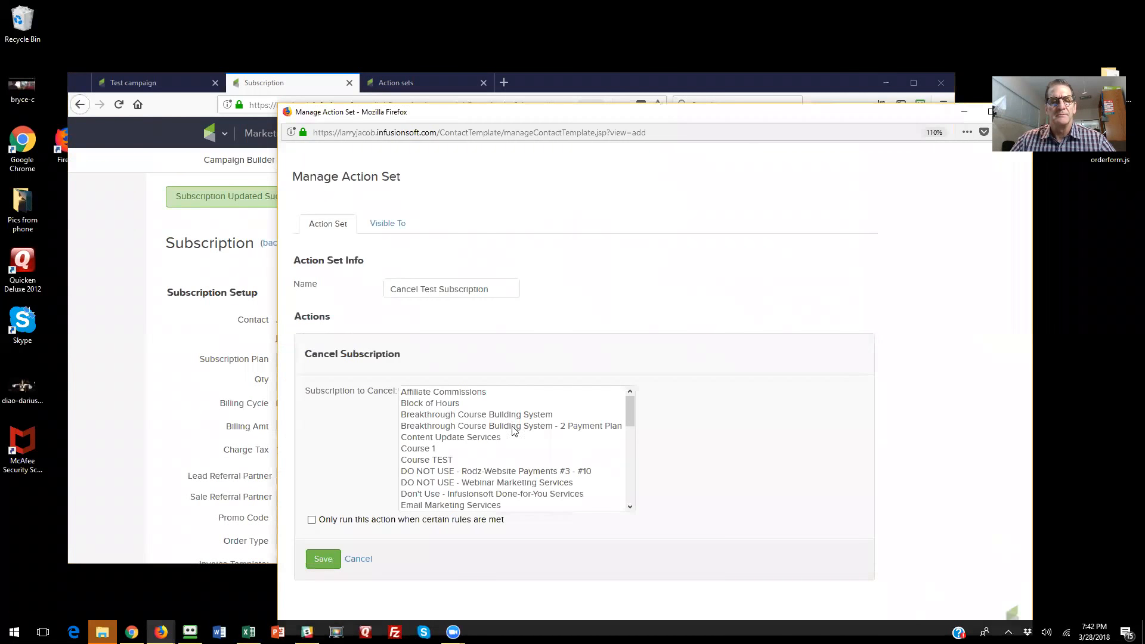
{"action": "scroll", "coordinate": [450, 416], "scroll_direction": "down", "scroll_amount": 6}
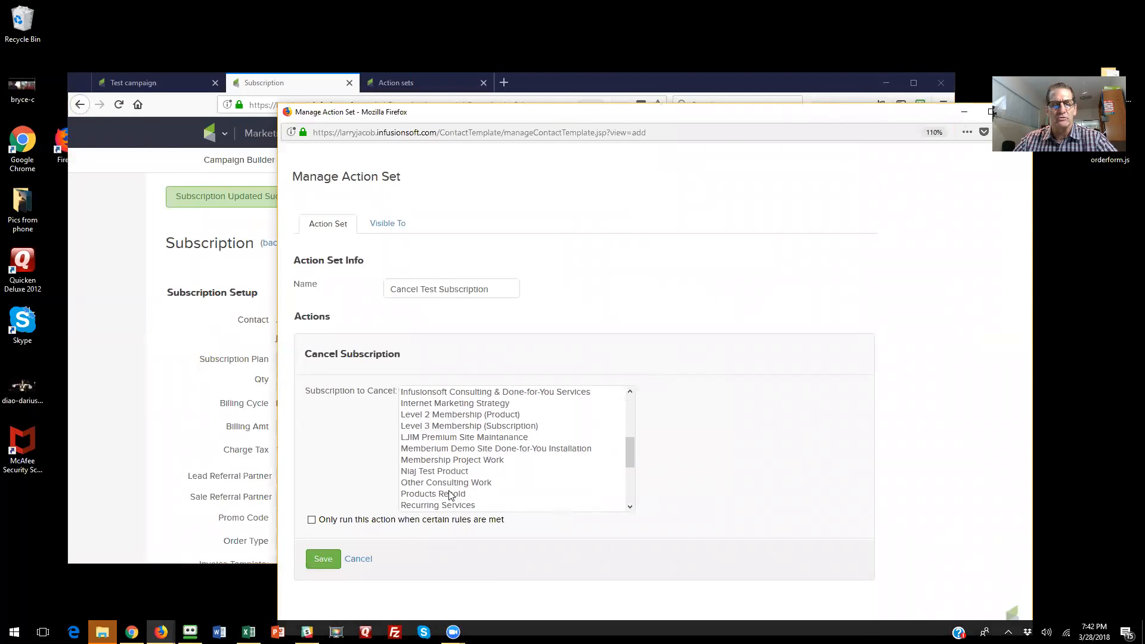
{"action": "scroll", "coordinate": [451, 495], "scroll_direction": "down", "scroll_amount": 4}
{"action": "left_click", "coordinate": [432, 438]}
{"action": "left_click", "coordinate": [323, 559]}
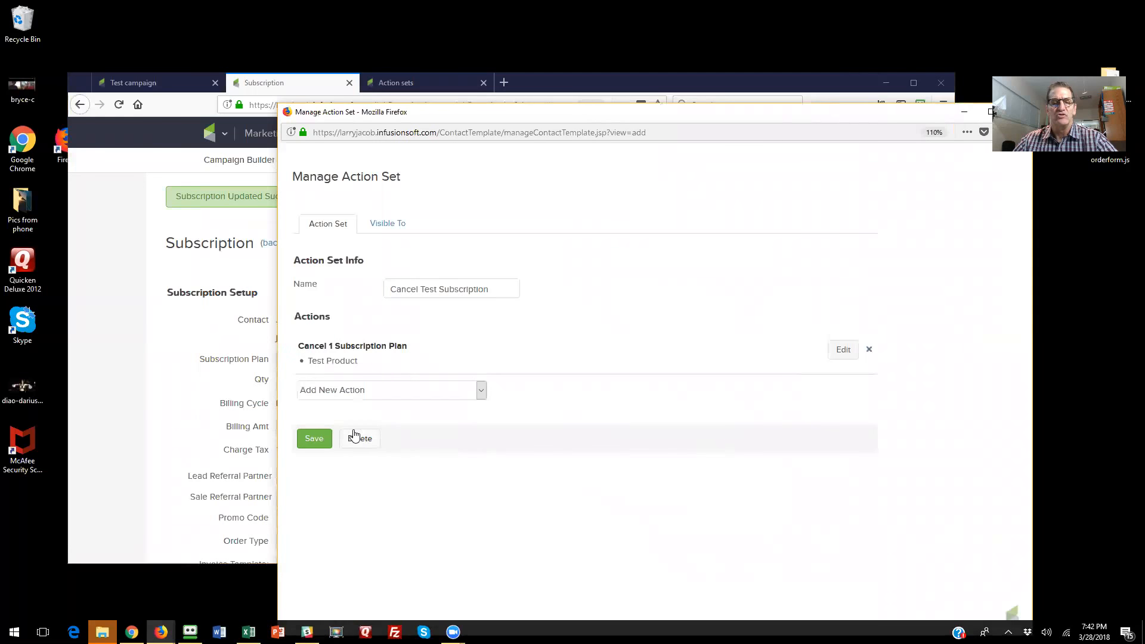
{"action": "left_click", "coordinate": [315, 439]}
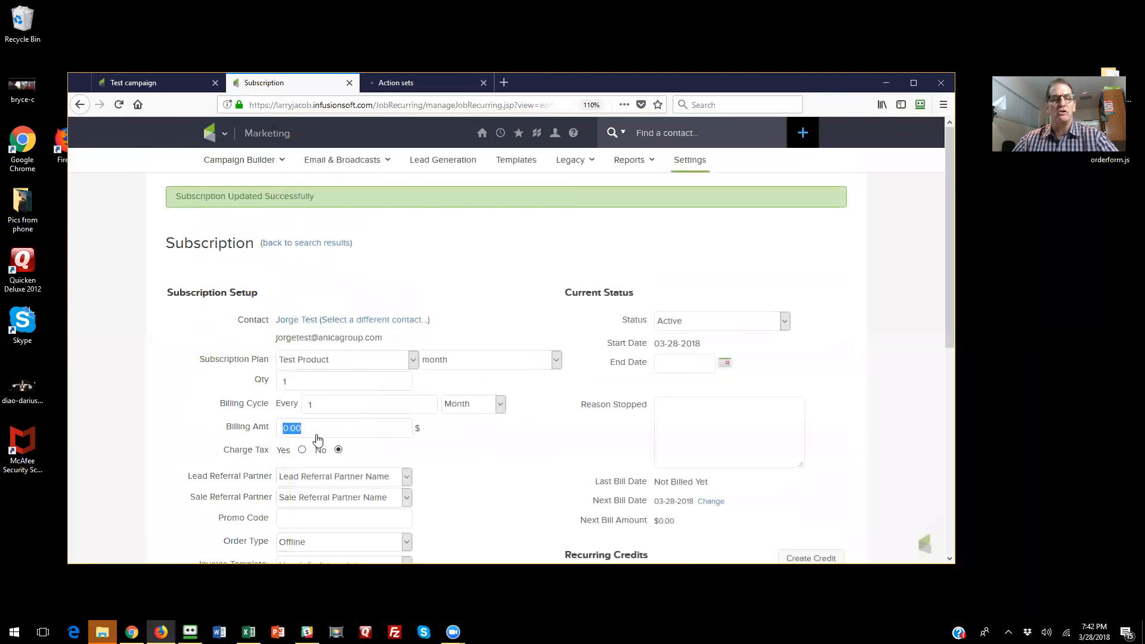
- Sort the action sets list by Id in descending order to check the newly saved set
{"action": "left_click", "coordinate": [442, 87]}
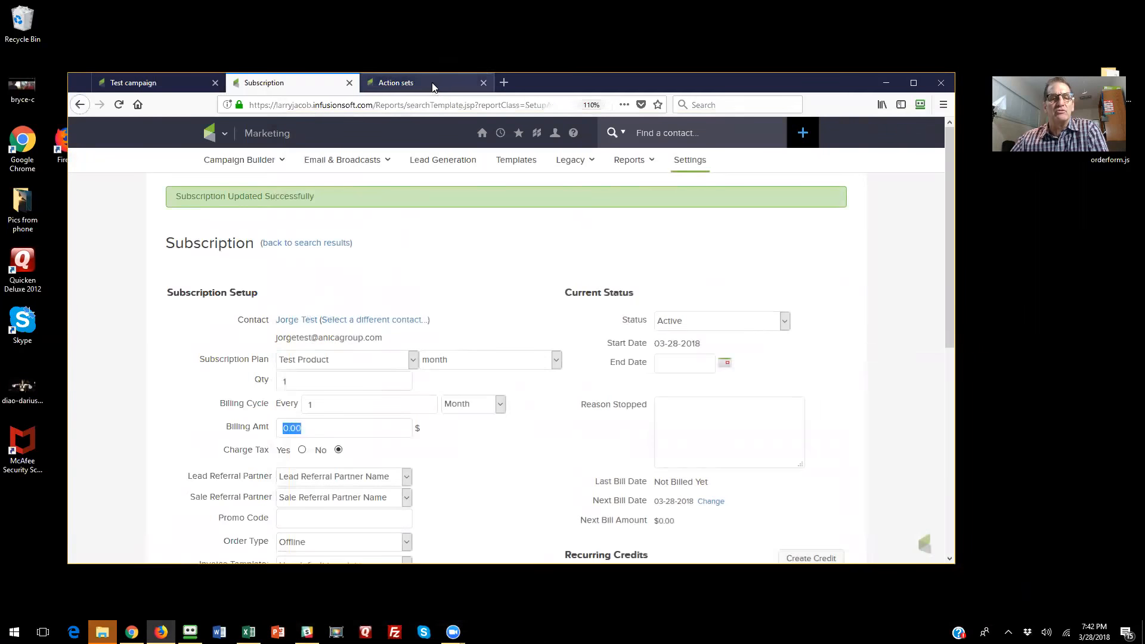
{"action": "left_click", "coordinate": [275, 325]}
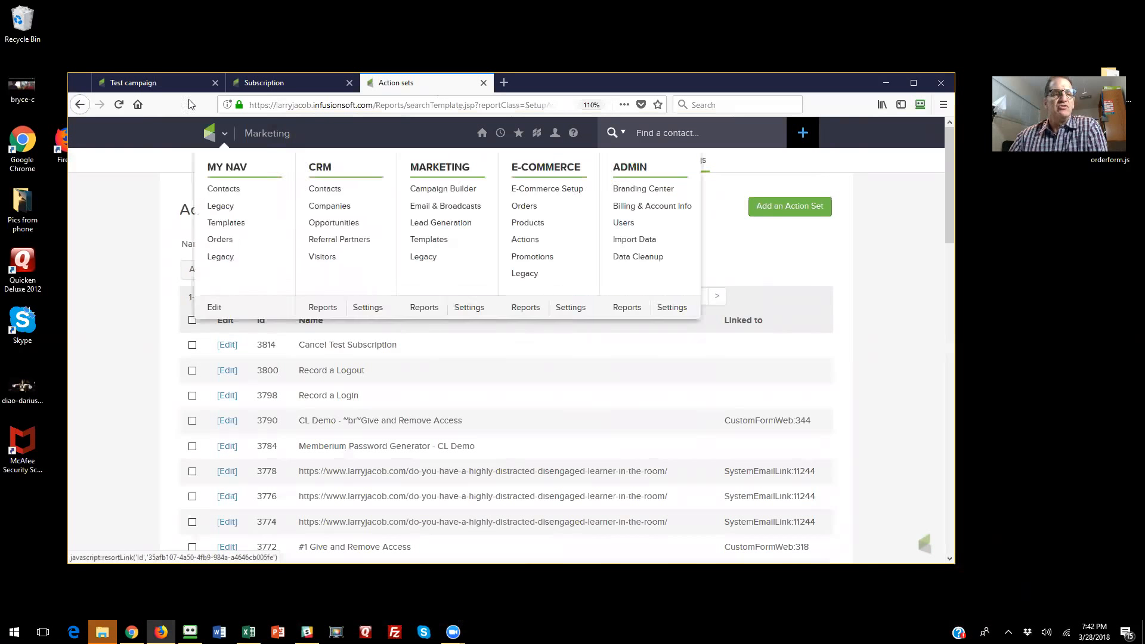
- Examine the goals available for the Test campaign in the campaign builder
{"action": "left_click", "coordinate": [162, 81]}
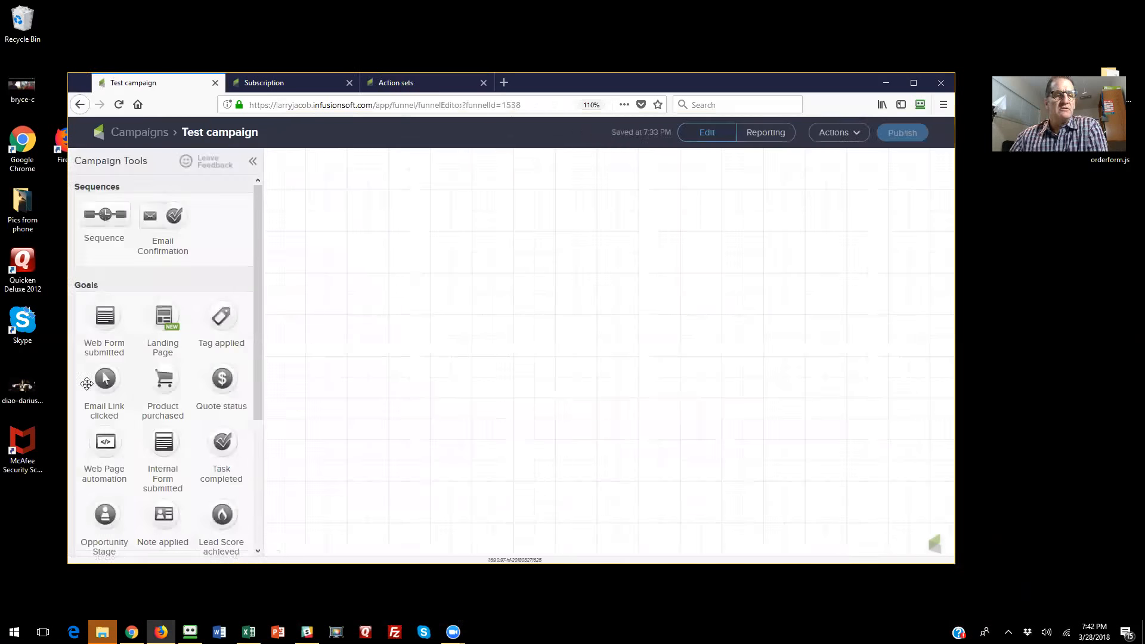
{"action": "scroll", "coordinate": [161, 443], "scroll_direction": "down", "scroll_amount": 3}
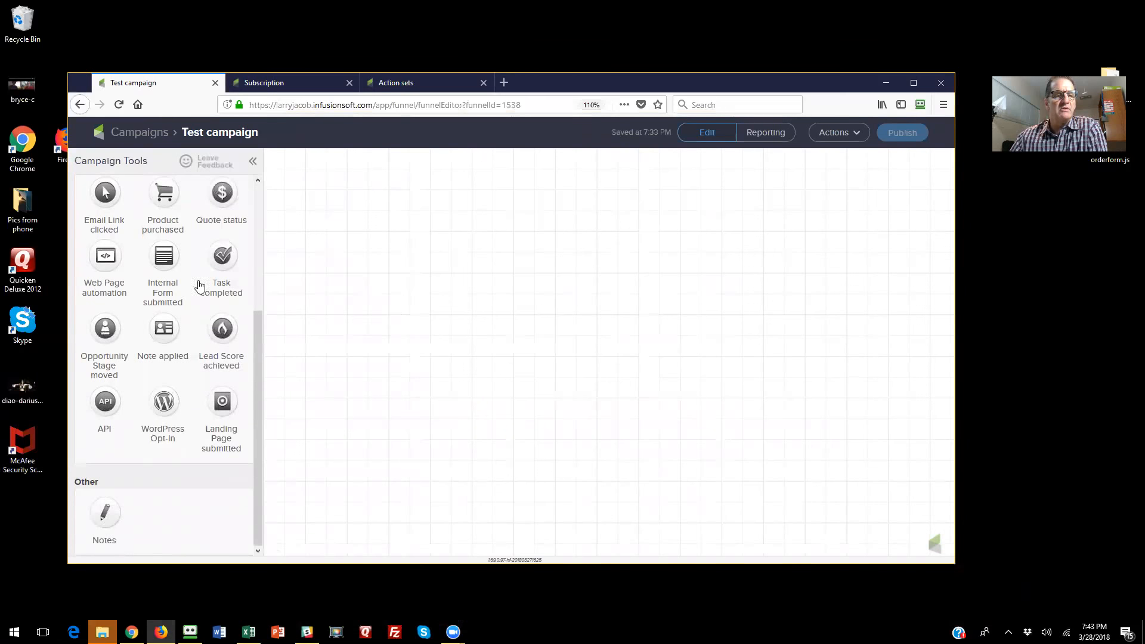
{"action": "scroll", "coordinate": [168, 275], "scroll_direction": "up", "scroll_amount": 1}
{"action": "scroll", "coordinate": [169, 276], "scroll_direction": "up", "scroll_amount": 1}
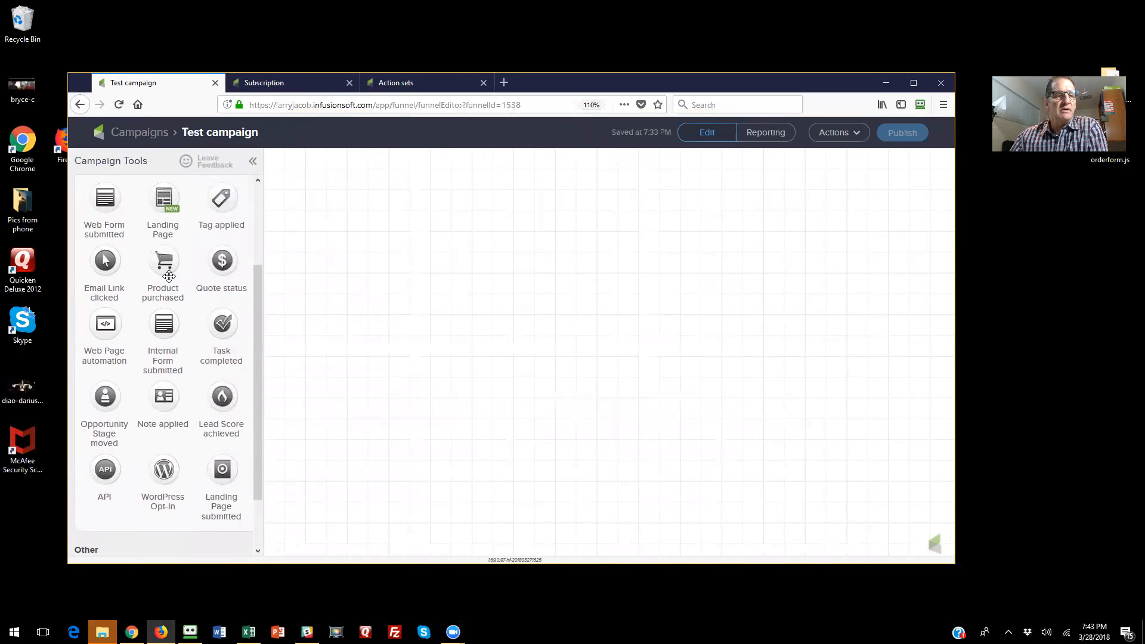
{"action": "scroll", "coordinate": [168, 276], "scroll_direction": "down", "scroll_amount": 2}
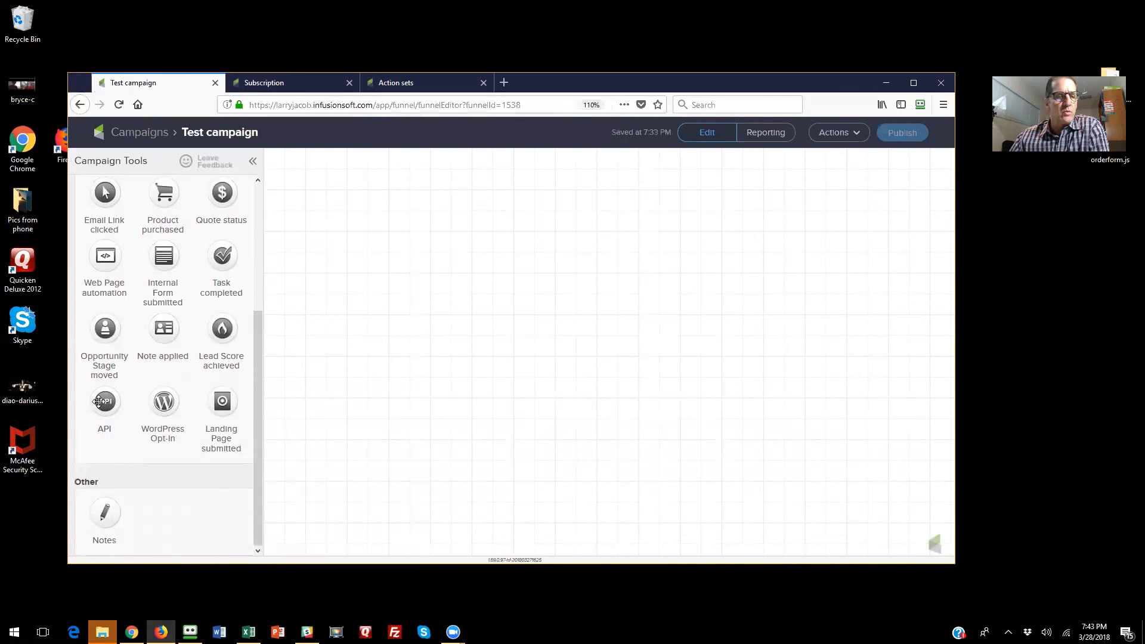
{"action": "scroll", "coordinate": [133, 439], "scroll_direction": "up", "scroll_amount": 2}
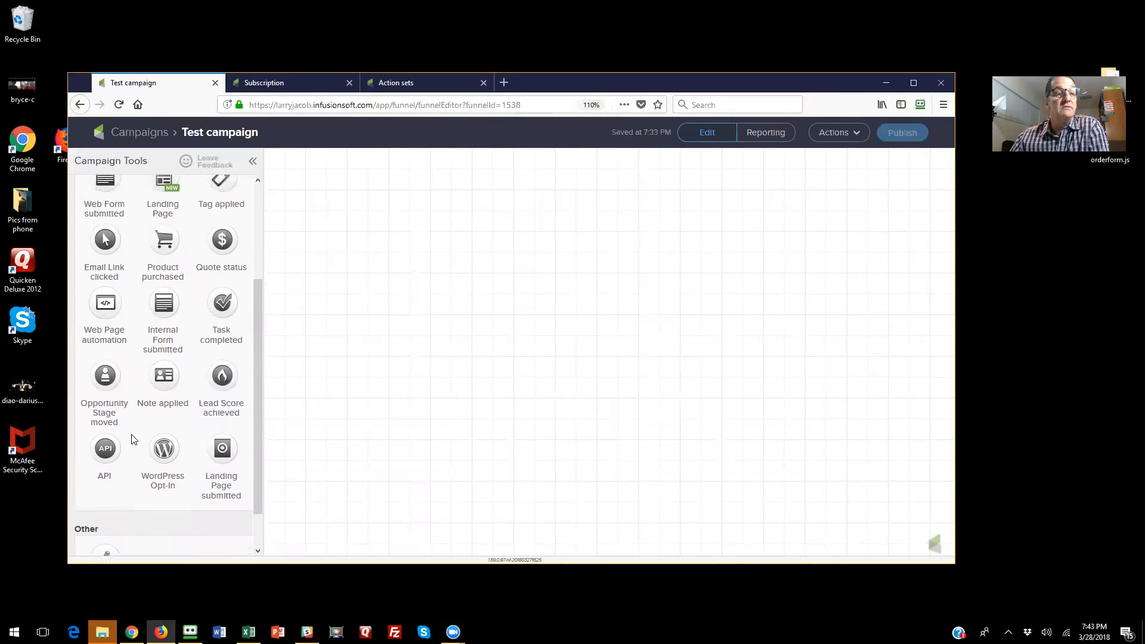
{"action": "scroll", "coordinate": [132, 439], "scroll_direction": "up", "scroll_amount": 2}
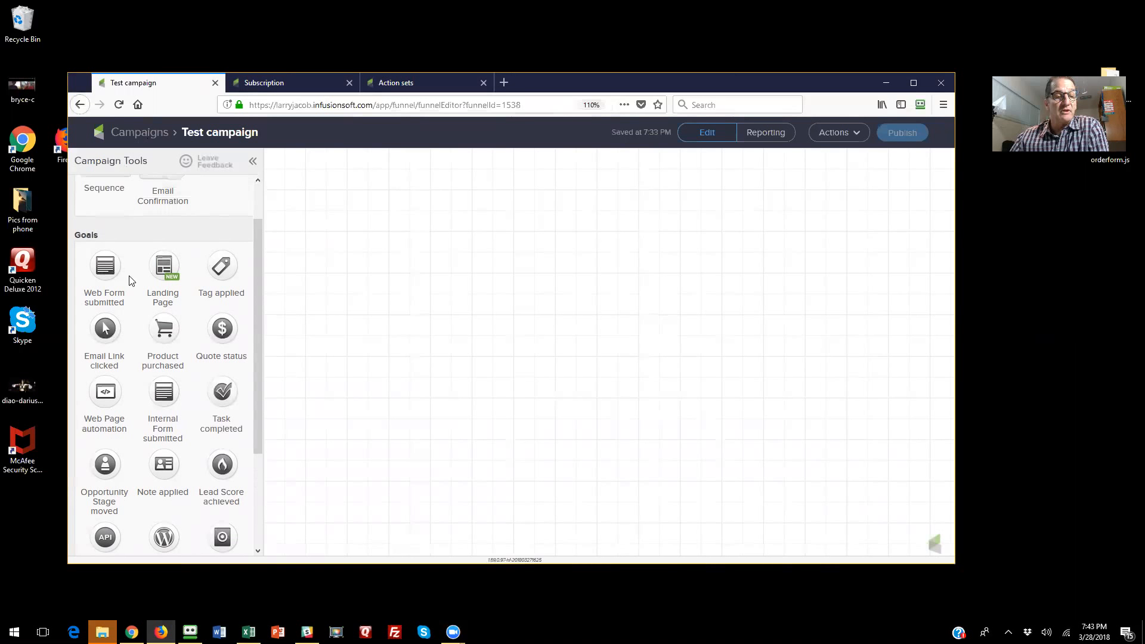
{"action": "scroll", "coordinate": [128, 276], "scroll_direction": "down", "scroll_amount": 4}
{"action": "scroll", "coordinate": [128, 276], "scroll_direction": "up", "scroll_amount": 4}
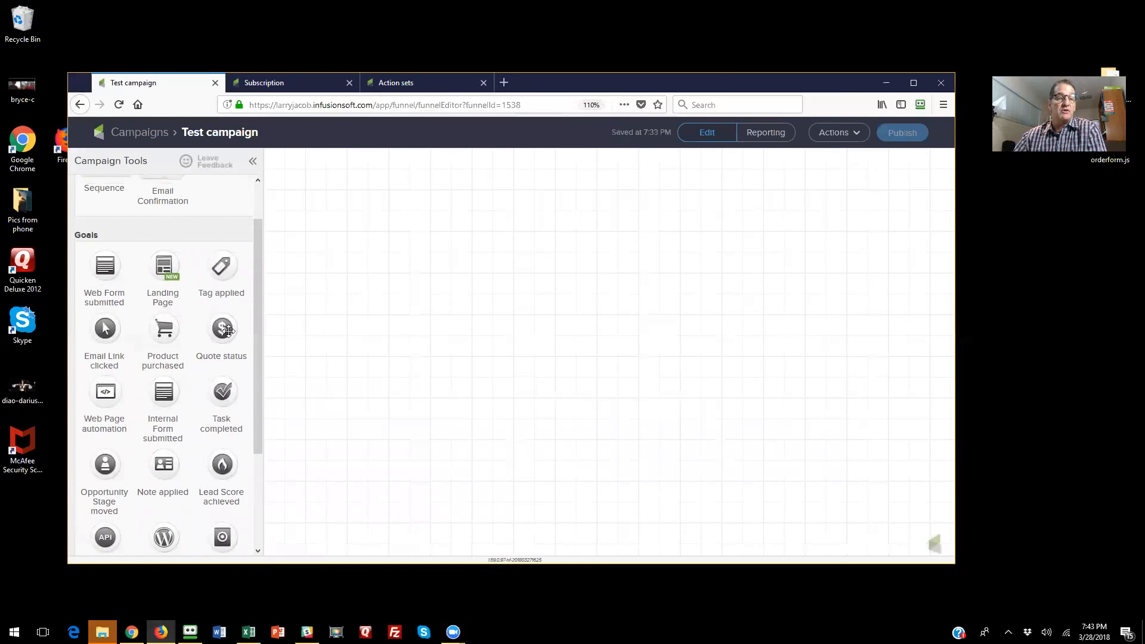
- Add a Tag applied goal and a sequence to the campaign canvas, with the goal leading into the sequence
{"action": "scroll", "coordinate": [118, 222], "scroll_direction": "up", "scroll_amount": 1}
{"action": "left_click_drag", "start_coordinate": [119, 222], "coordinate": [444, 254]}
{"action": "left_click_drag", "start_coordinate": [222, 315], "coordinate": [444, 253]}
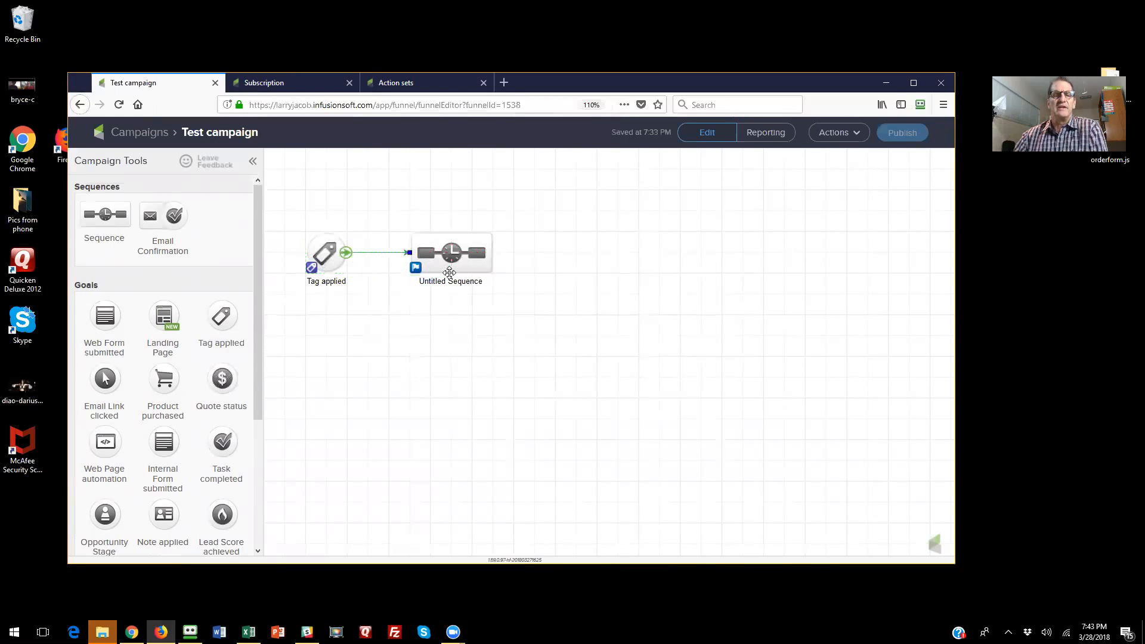
- Add a legacy Action Set step after Start in the untitled sequence and open its configuration
{"action": "double_click", "coordinate": [451, 253]}
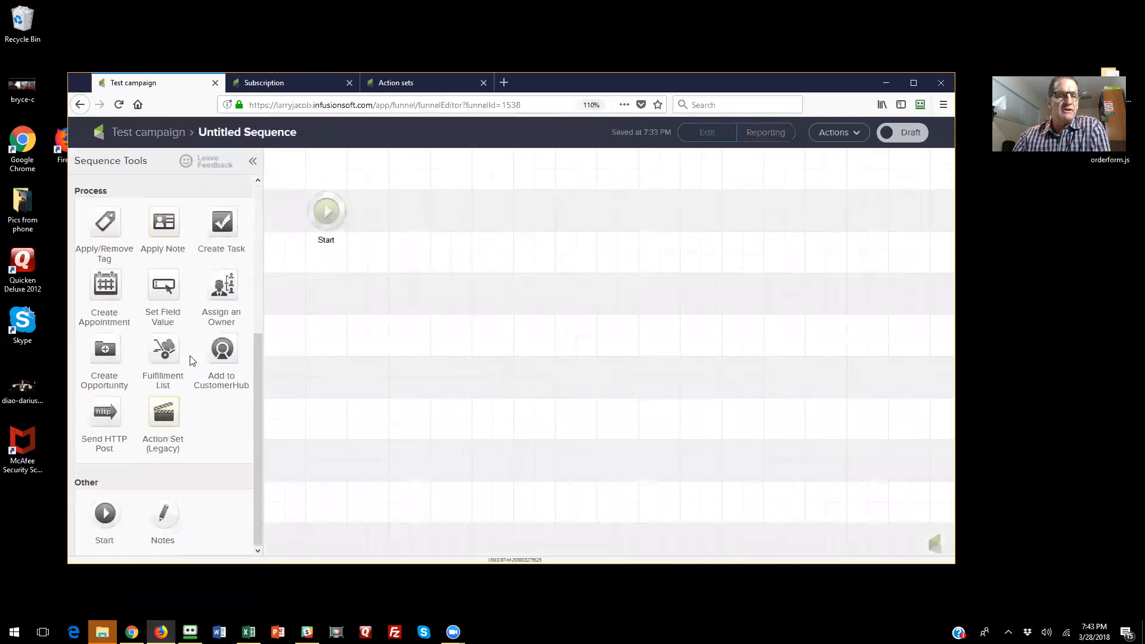
{"action": "left_click_drag", "start_coordinate": [164, 413], "coordinate": [448, 204]}
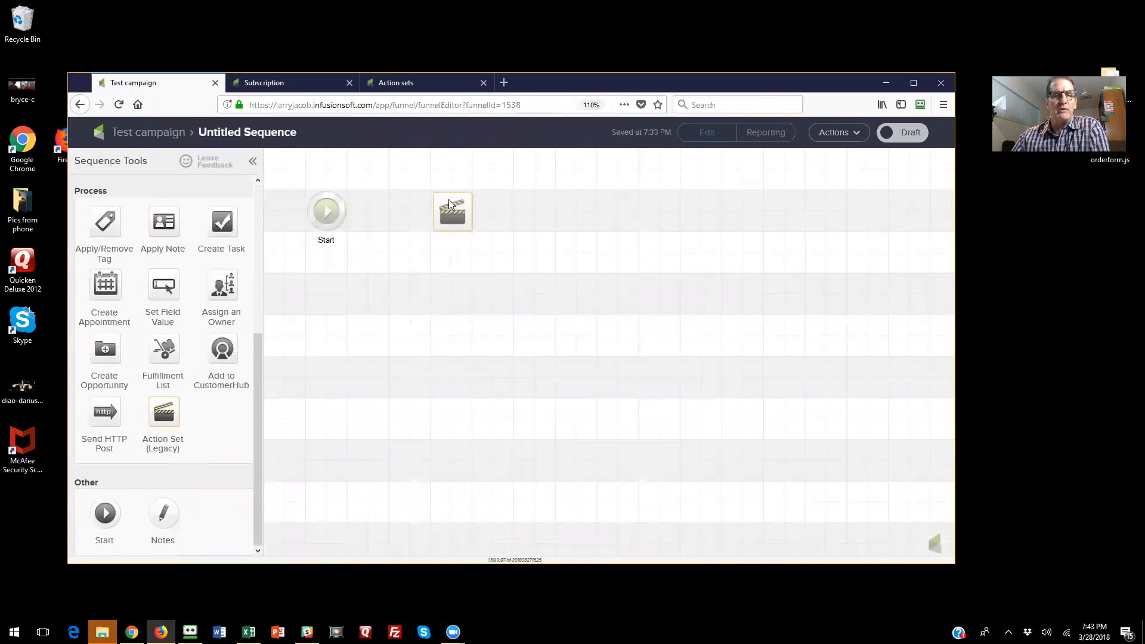
{"action": "double_click", "coordinate": [453, 213]}
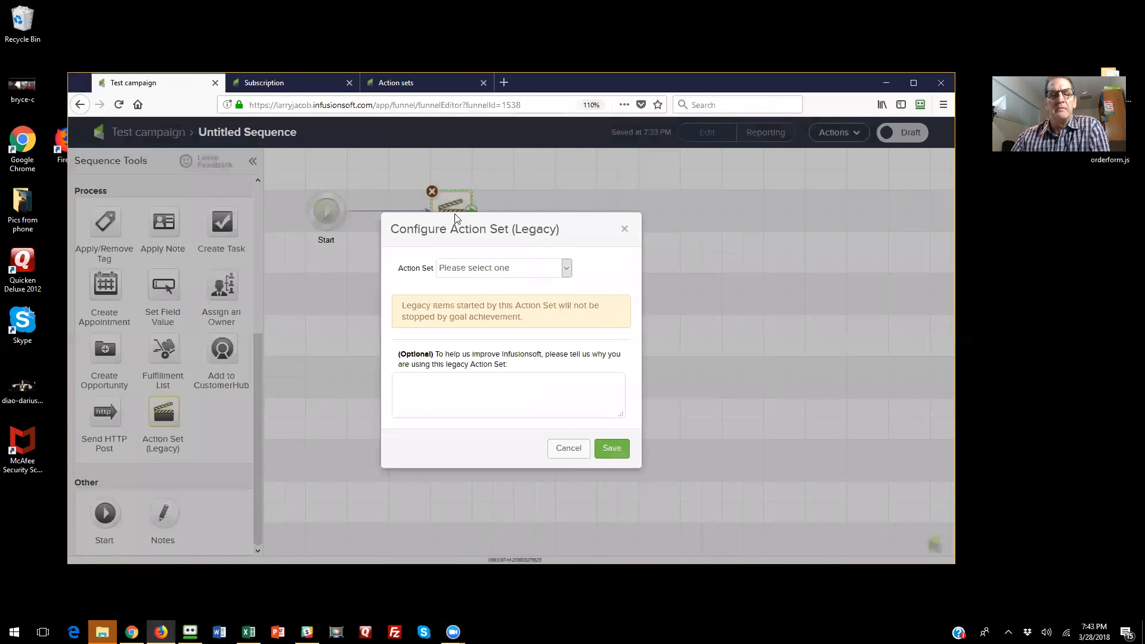
{"action": "left_click", "coordinate": [481, 269]}
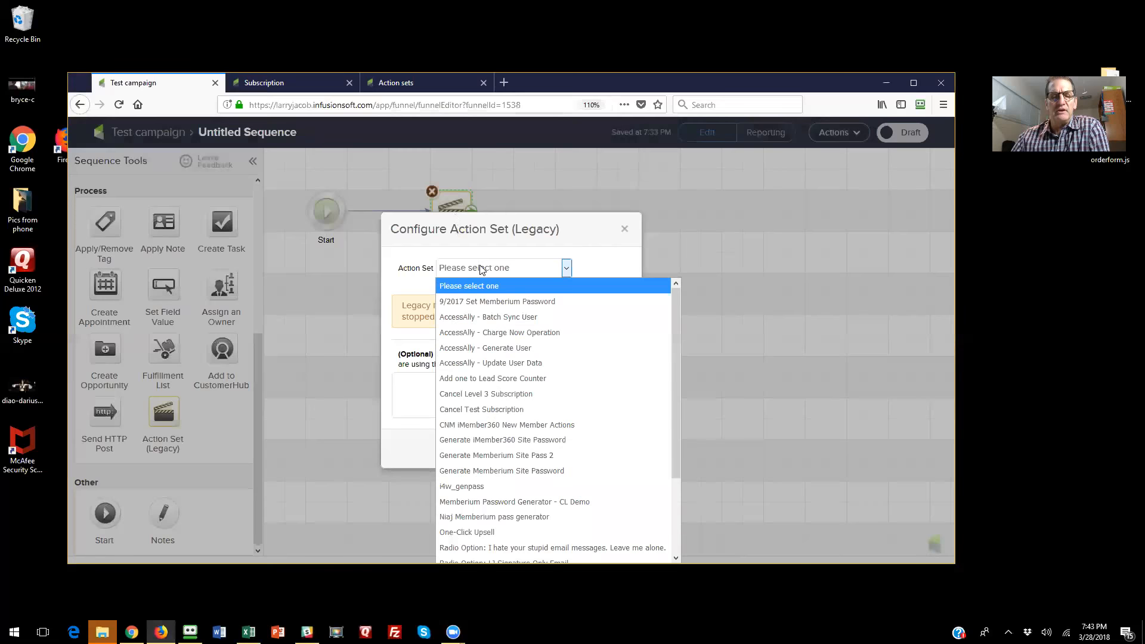
{"action": "key", "text": "t"}
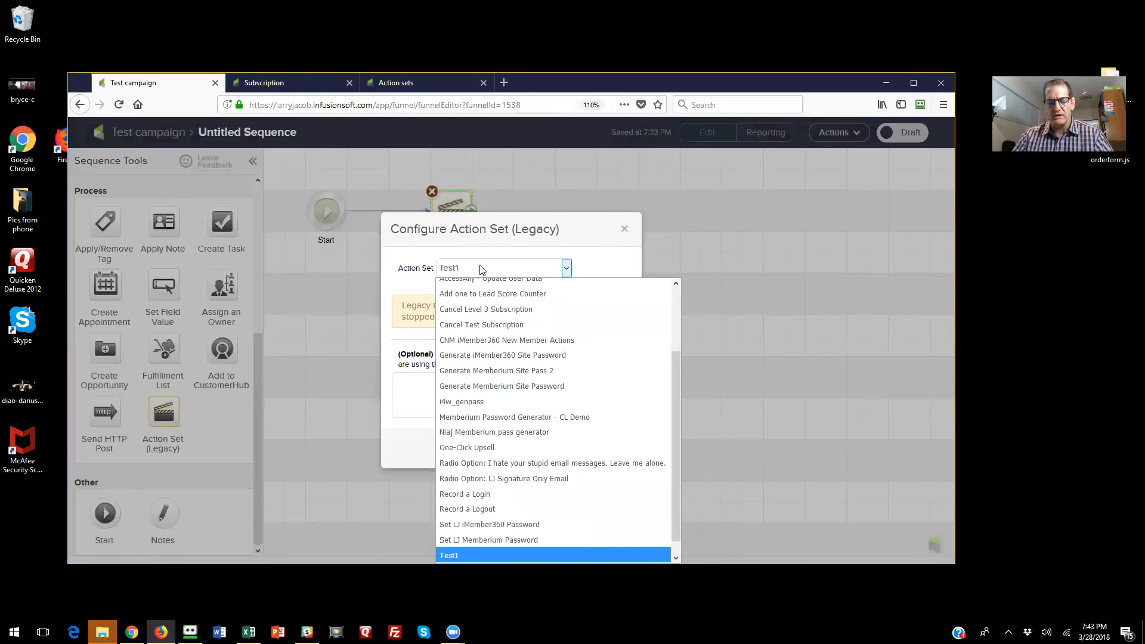
{"action": "key", "text": "Down"}
{"action": "key", "text": "Up"}
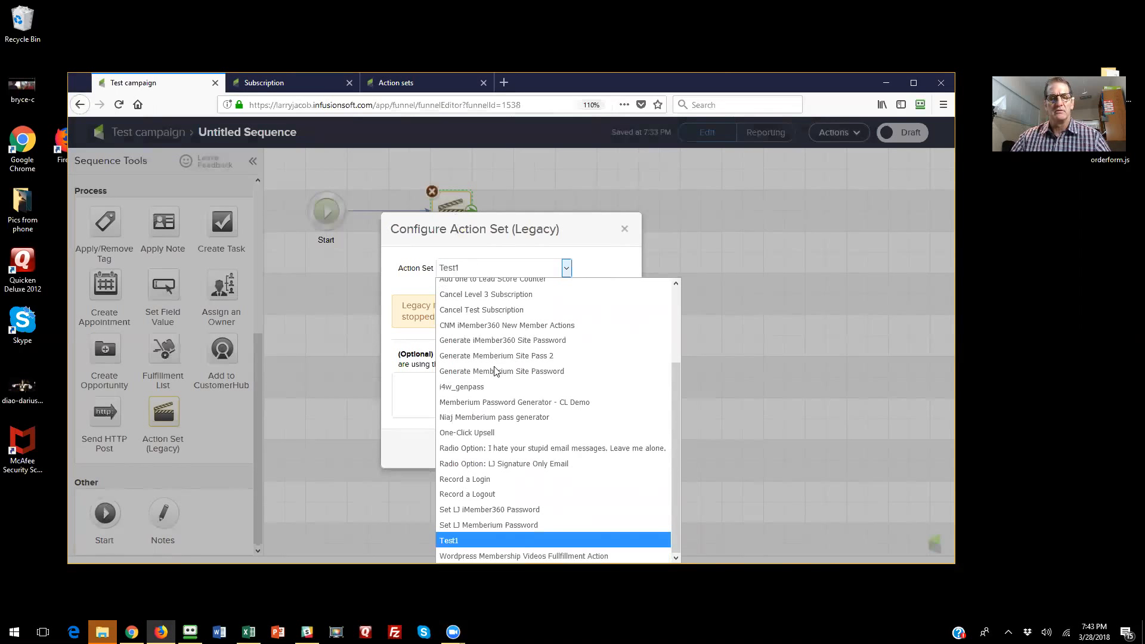
{"action": "scroll", "coordinate": [494, 371], "scroll_direction": "up", "scroll_amount": 2}
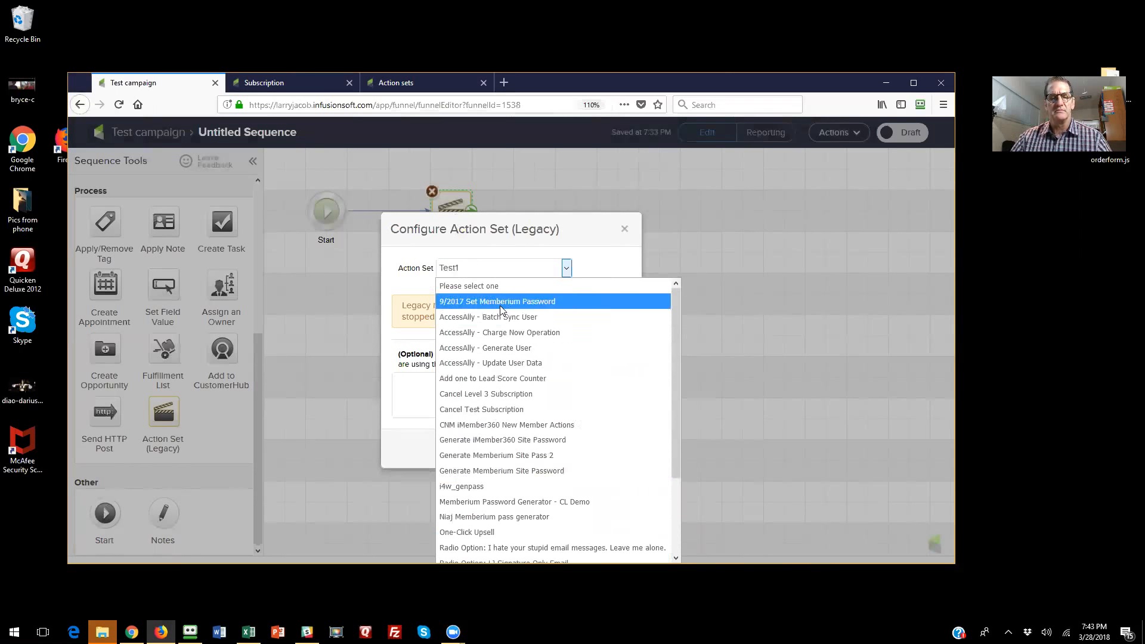
{"action": "scroll", "coordinate": [501, 309], "scroll_direction": "down", "scroll_amount": 3}
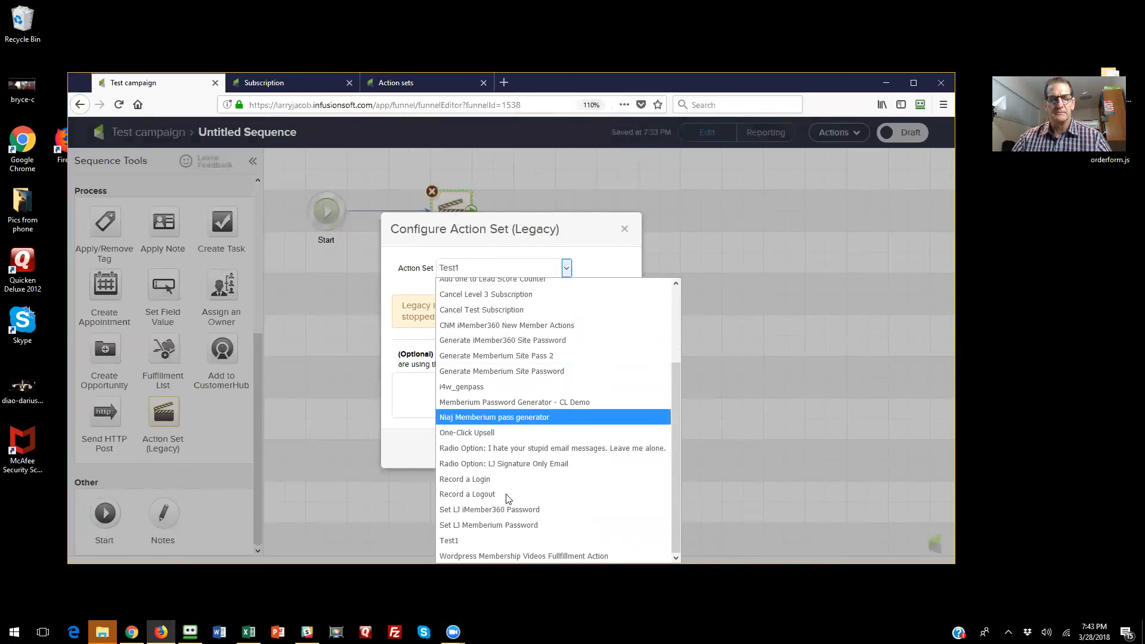
- Check the name of the newest action set in the Action sets list, then return to the Test campaign
{"action": "left_click", "coordinate": [408, 83]}
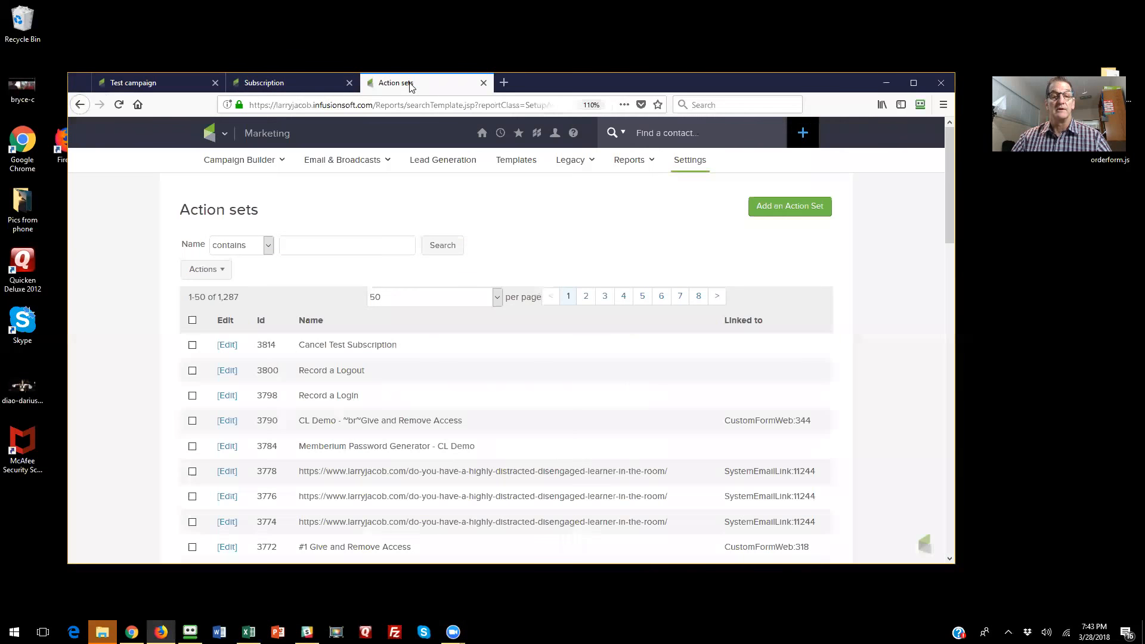
{"action": "left_click", "coordinate": [267, 85]}
{"action": "left_click", "coordinate": [200, 89]}
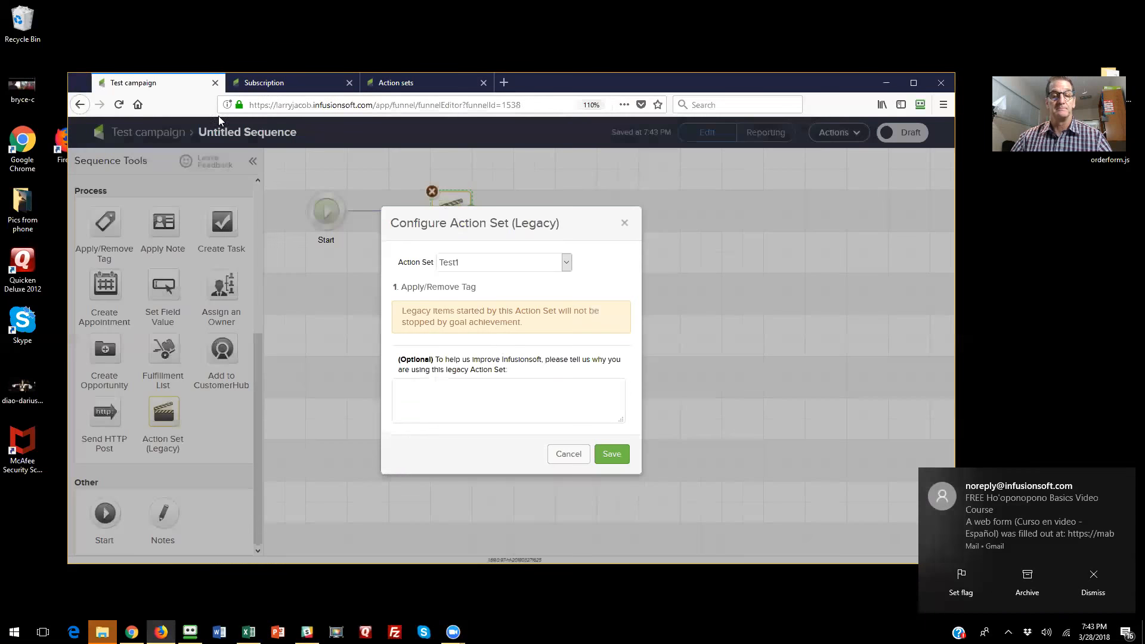
- Save the legacy action set step with Cancel Test Subscription selected, and take the sequence out of draft
{"action": "left_click", "coordinate": [490, 263]}
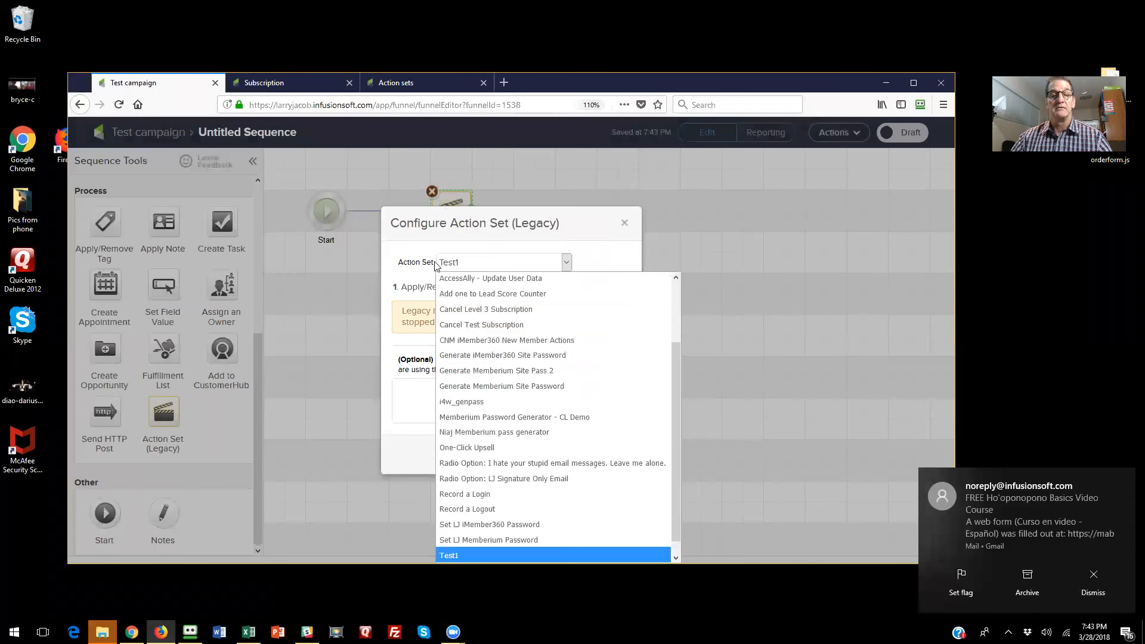
{"action": "left_click", "coordinate": [484, 329]}
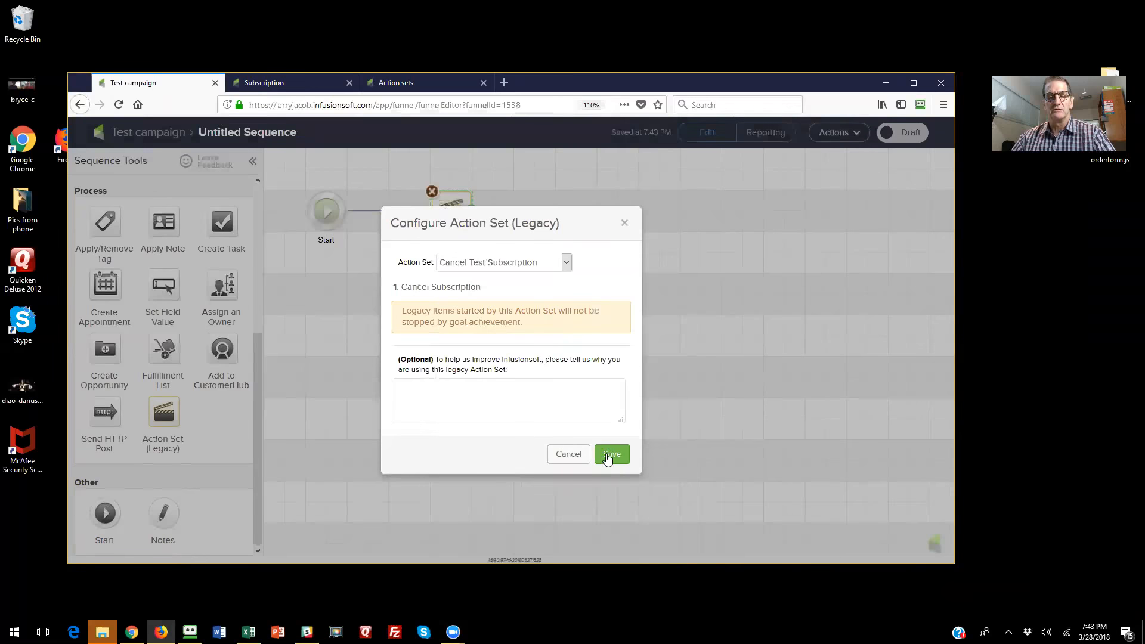
{"action": "left_click", "coordinate": [607, 455]}
{"action": "left_click", "coordinate": [911, 136]}
{"action": "left_click", "coordinate": [154, 131]}
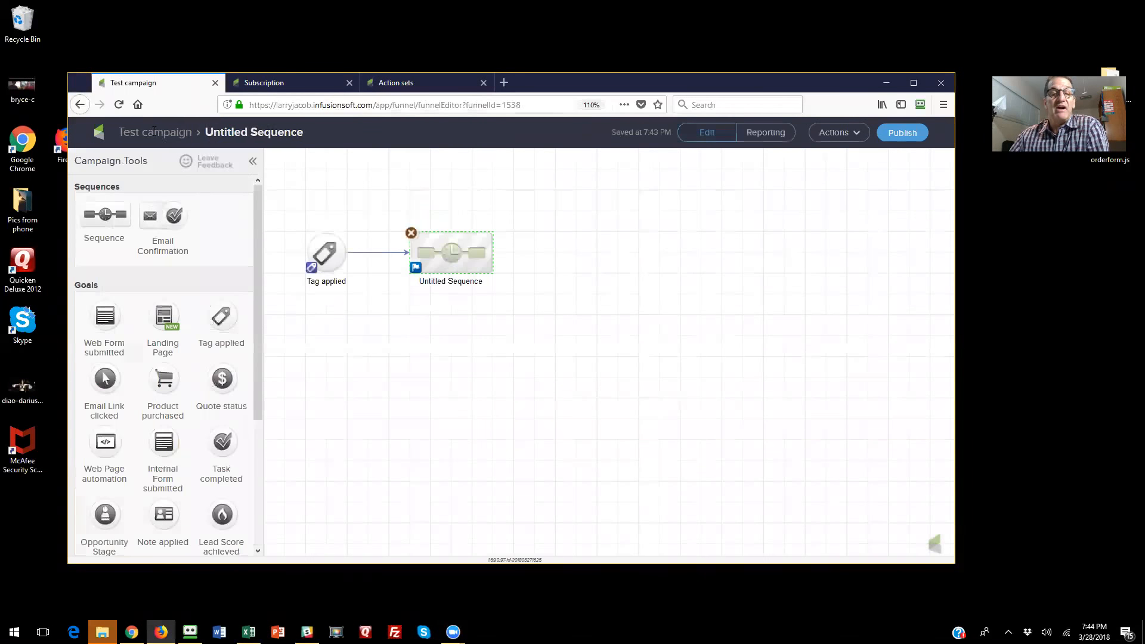
- Rename the untitled sequence as Cancel and publish the Test campaign
{"action": "left_click", "coordinate": [456, 281]}
{"action": "type", "text": "Car"}
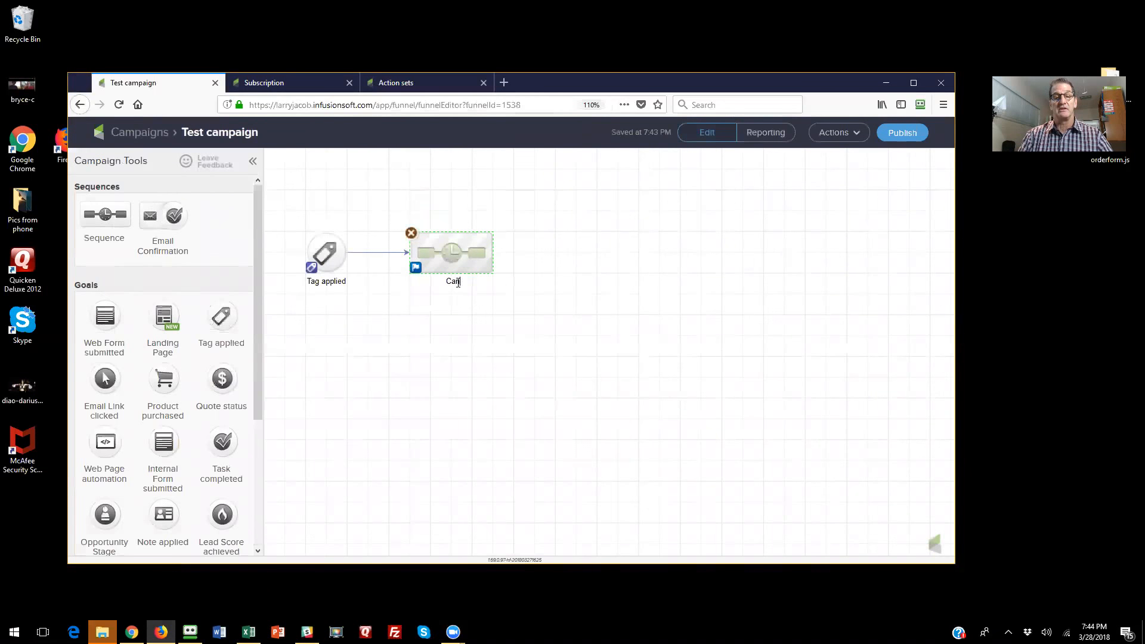
{"action": "left_click", "coordinate": [510, 375]}
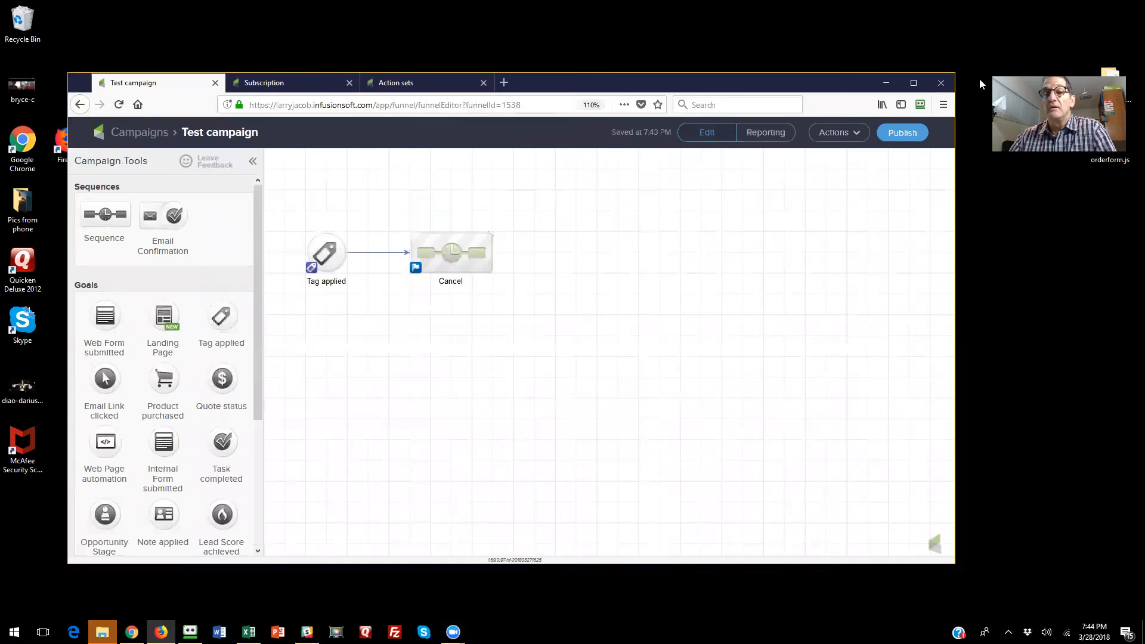
{"action": "left_click", "coordinate": [912, 132]}
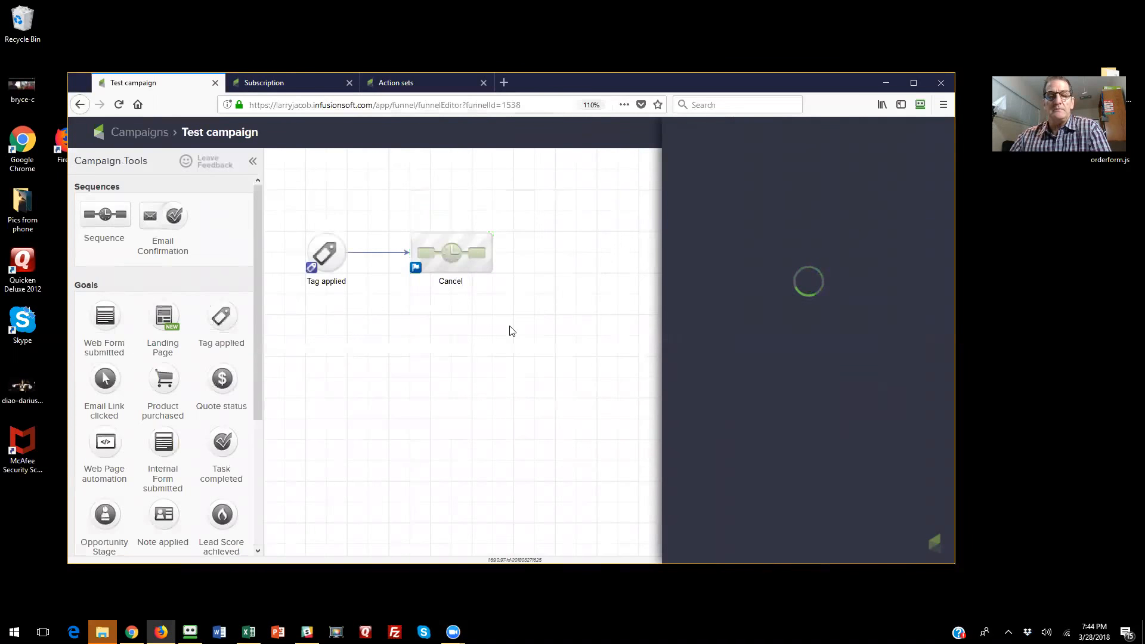
{"action": "left_click", "coordinate": [913, 425]}
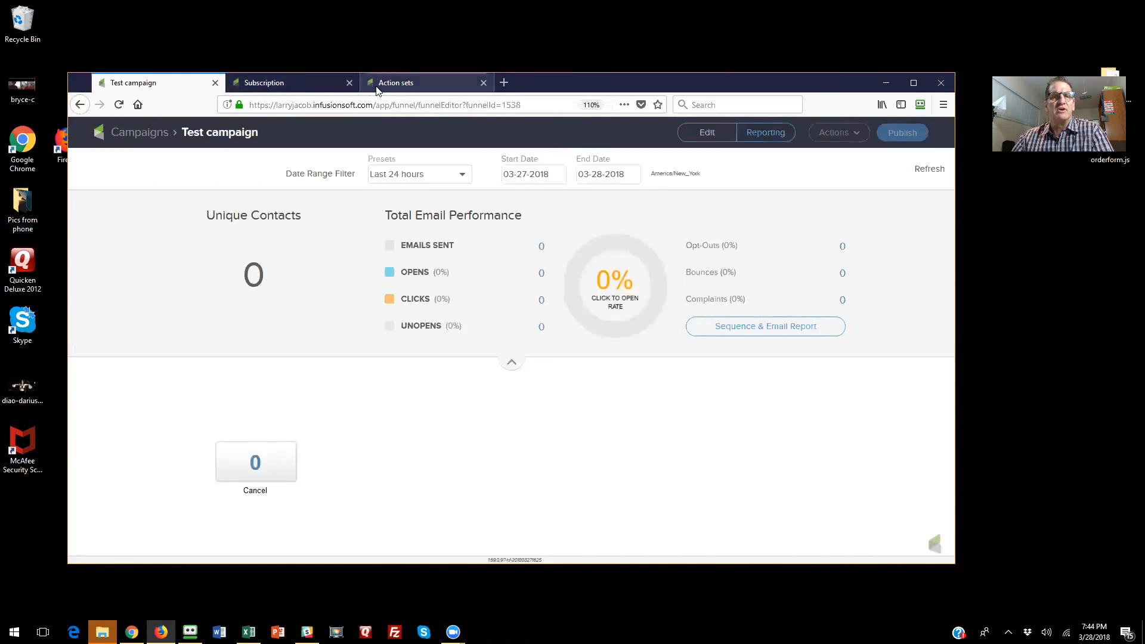
- Open the test contact's record from its subscription page and show the contact's campaign sequences
{"action": "left_click", "coordinate": [290, 90]}
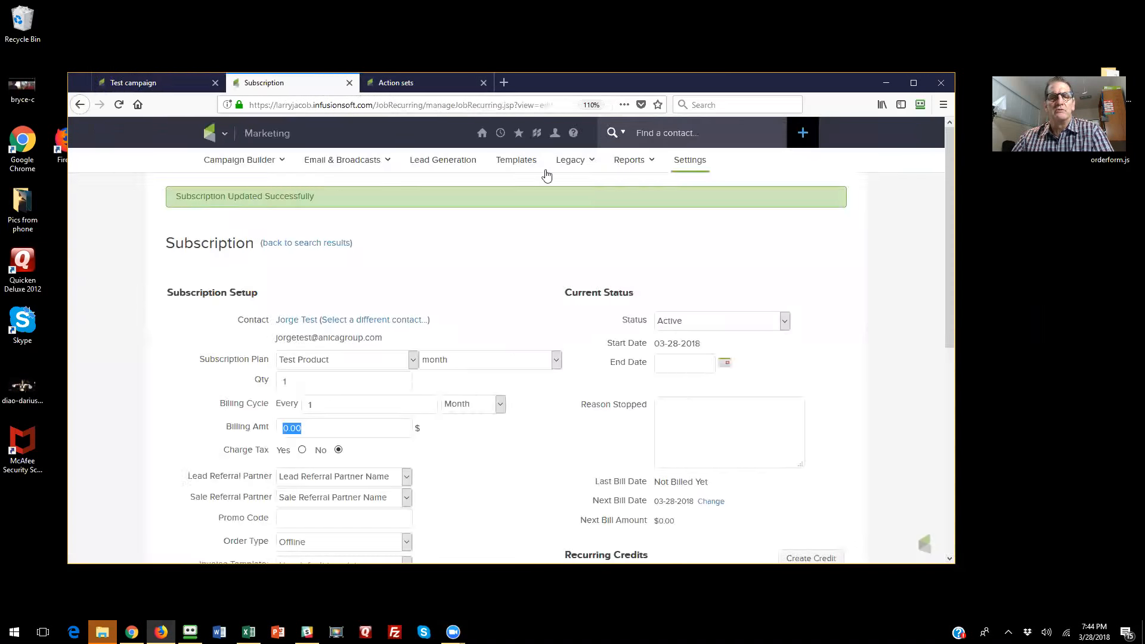
{"action": "left_click", "coordinate": [300, 318]}
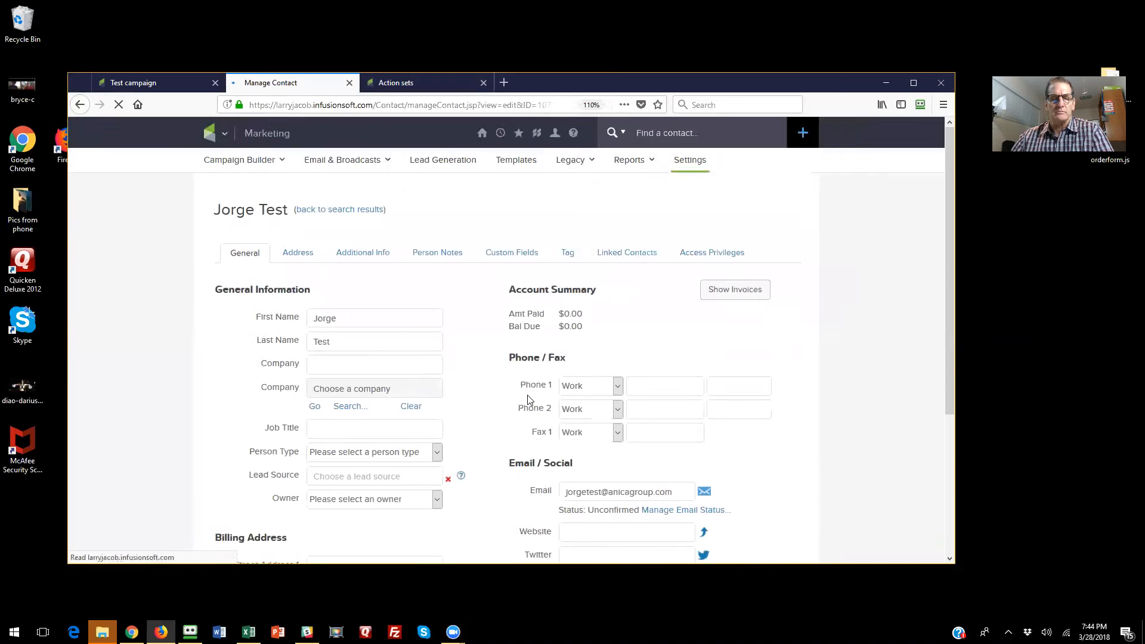
{"action": "scroll", "coordinate": [489, 399], "scroll_direction": "down", "scroll_amount": 10}
{"action": "left_click", "coordinate": [567, 293]}
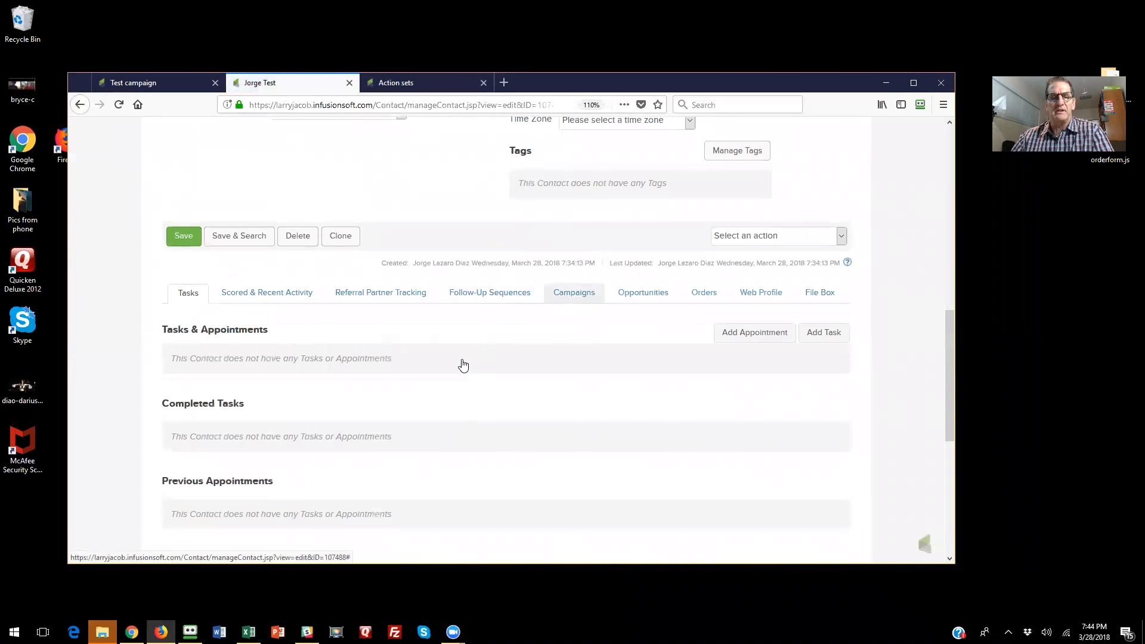
{"action": "scroll", "coordinate": [464, 365], "scroll_direction": "down", "scroll_amount": 3}
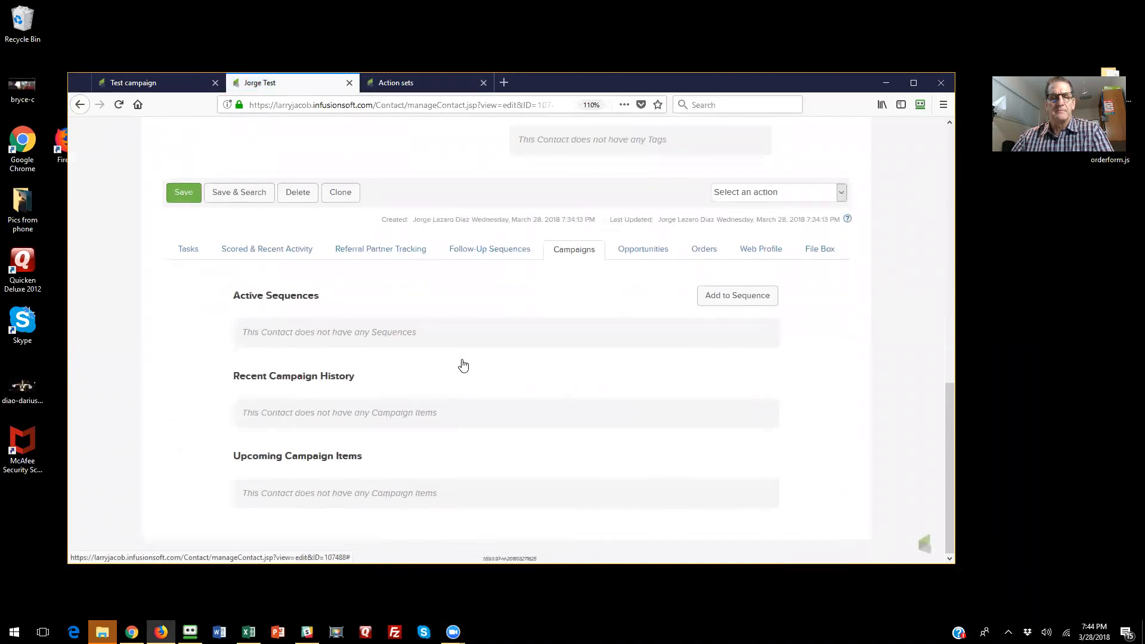
- Add the test contact to the Cancel sequence of Test campaign
{"action": "left_click", "coordinate": [725, 296]}
{"action": "left_click", "coordinate": [339, 339]}
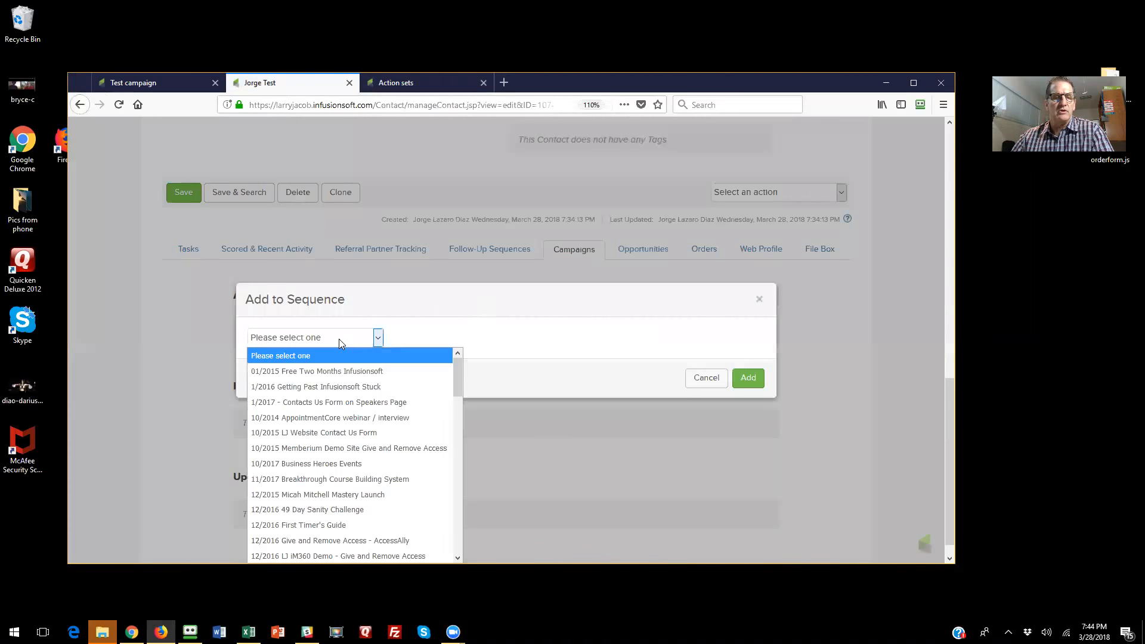
{"action": "key", "text": "t"}
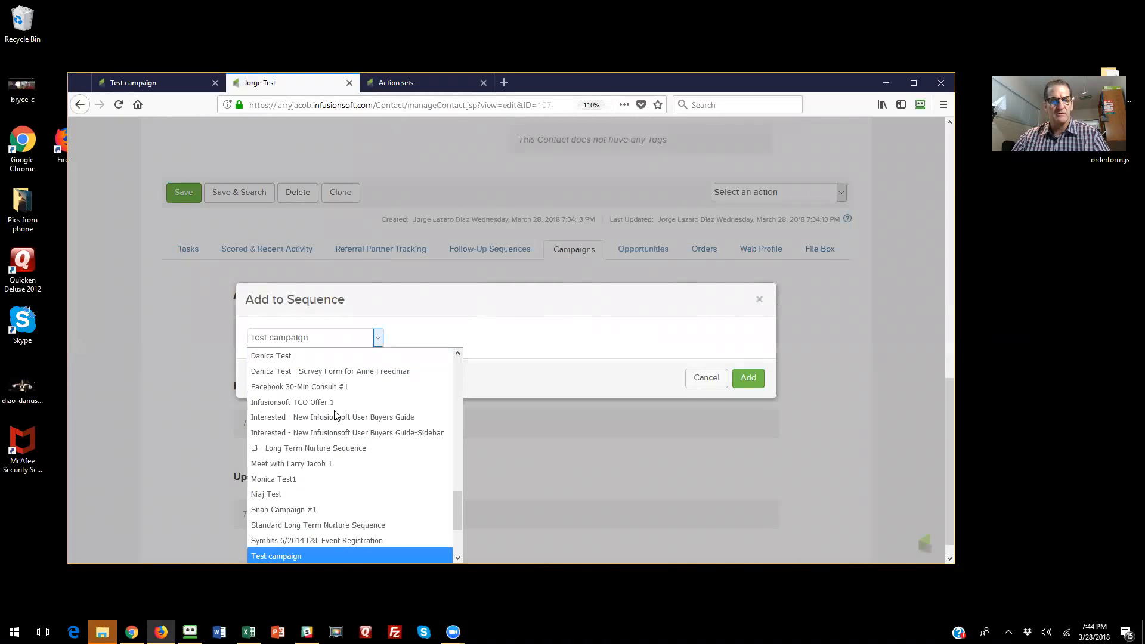
{"action": "left_click", "coordinate": [314, 556]}
{"action": "left_click", "coordinate": [454, 337]}
{"action": "left_click", "coordinate": [427, 374]}
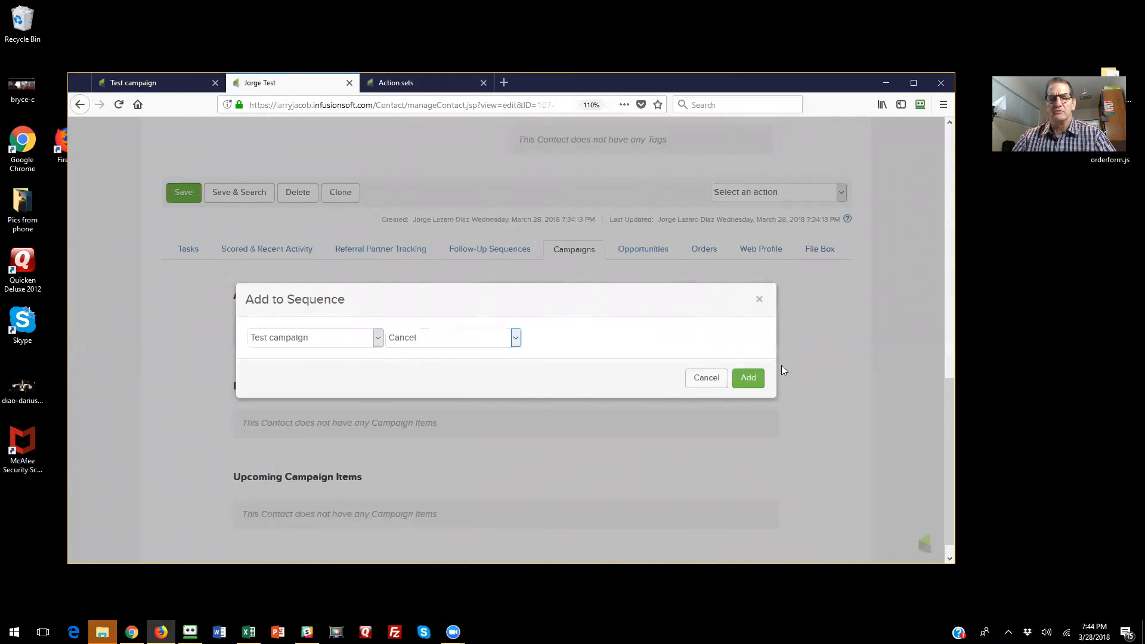
{"action": "left_click", "coordinate": [749, 380]}
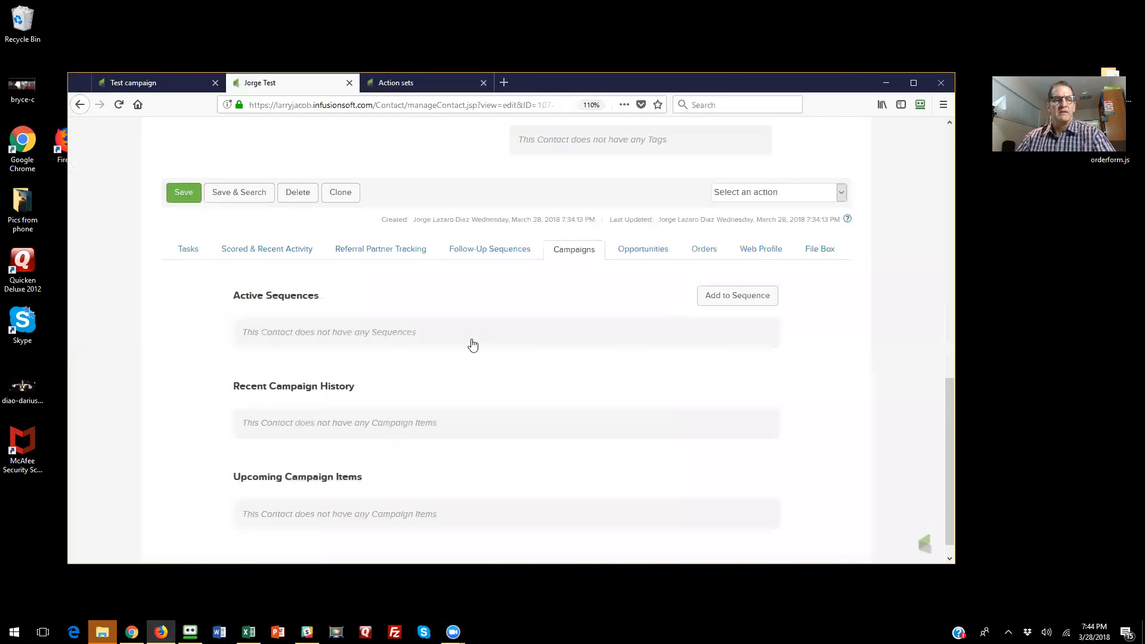
- Apply the contact's upcoming Cancel Subscription legacy action set immediately and confirm it
{"action": "scroll", "coordinate": [489, 321], "scroll_direction": "down", "scroll_amount": 3}
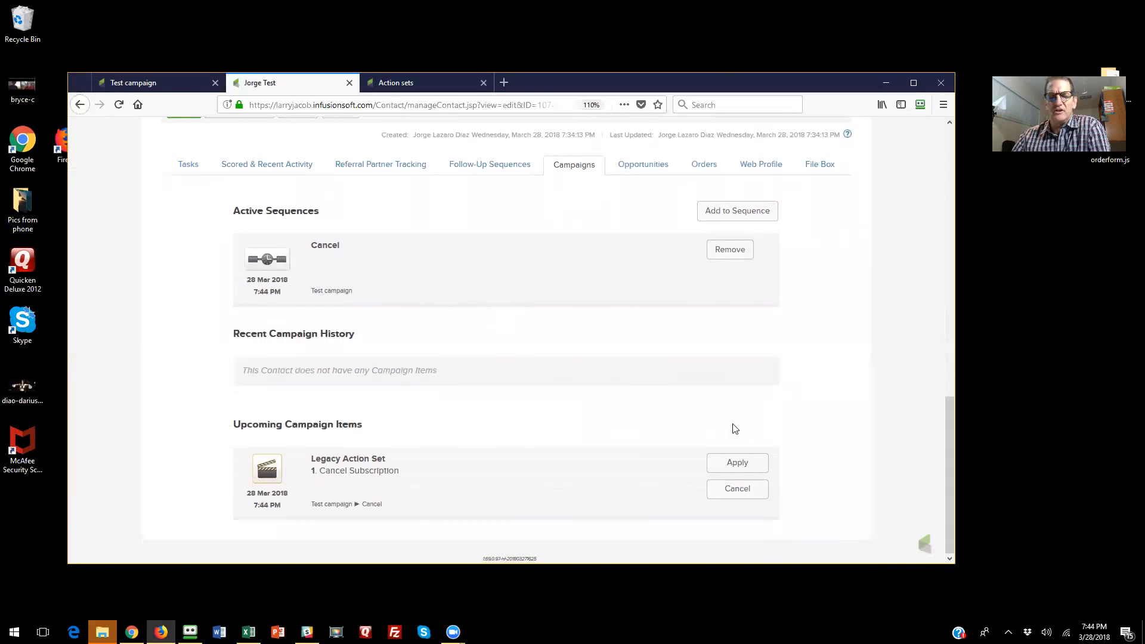
{"action": "left_click", "coordinate": [737, 465]}
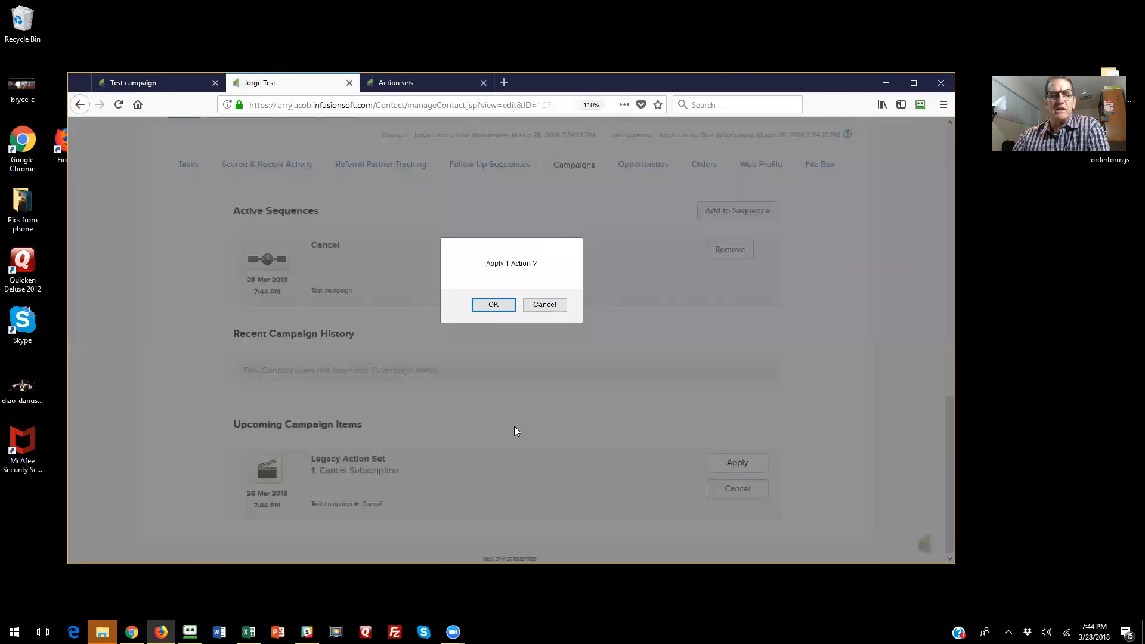
{"action": "left_click", "coordinate": [499, 305]}
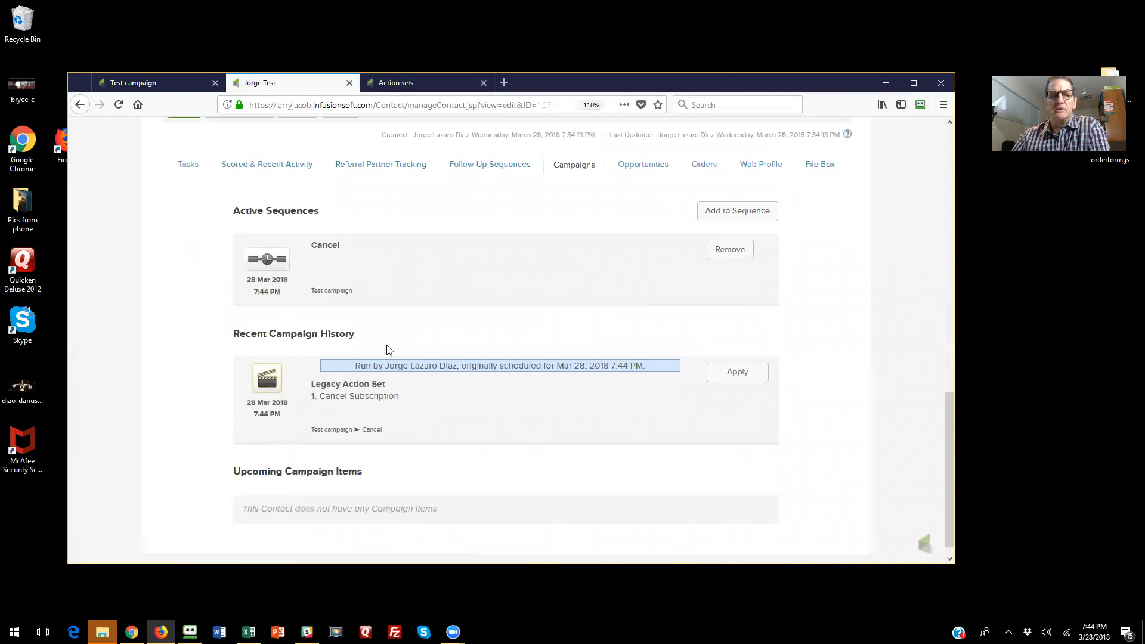
- Check the status of the contact's Test Product subscription among the contact's orders
{"action": "left_click", "coordinate": [707, 168]}
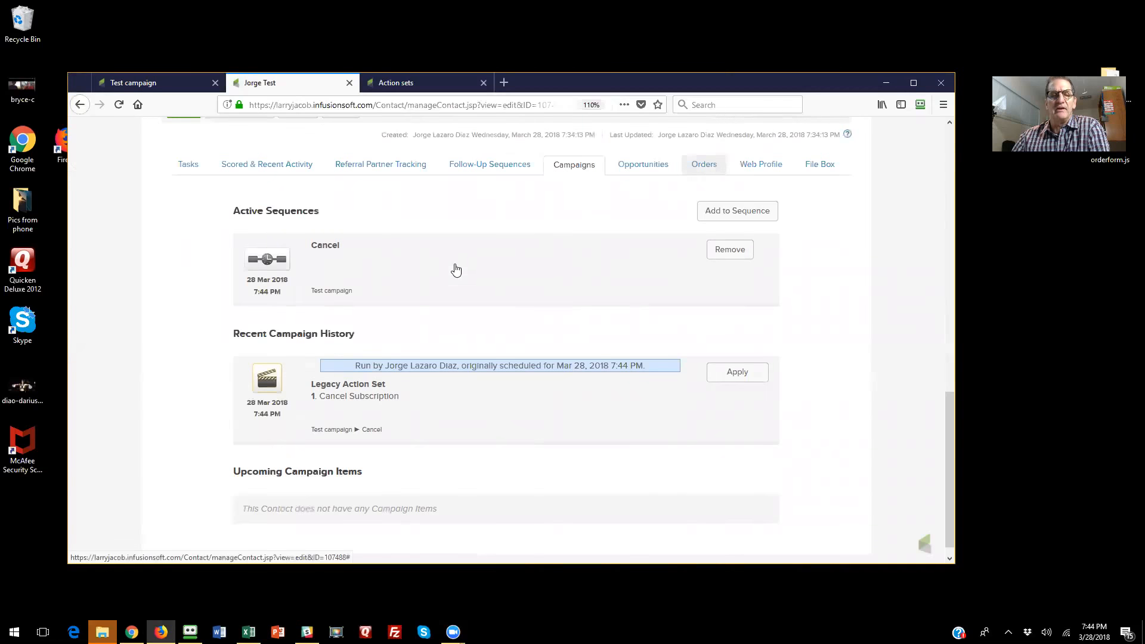
{"action": "scroll", "coordinate": [459, 273], "scroll_direction": "down", "scroll_amount": 5}
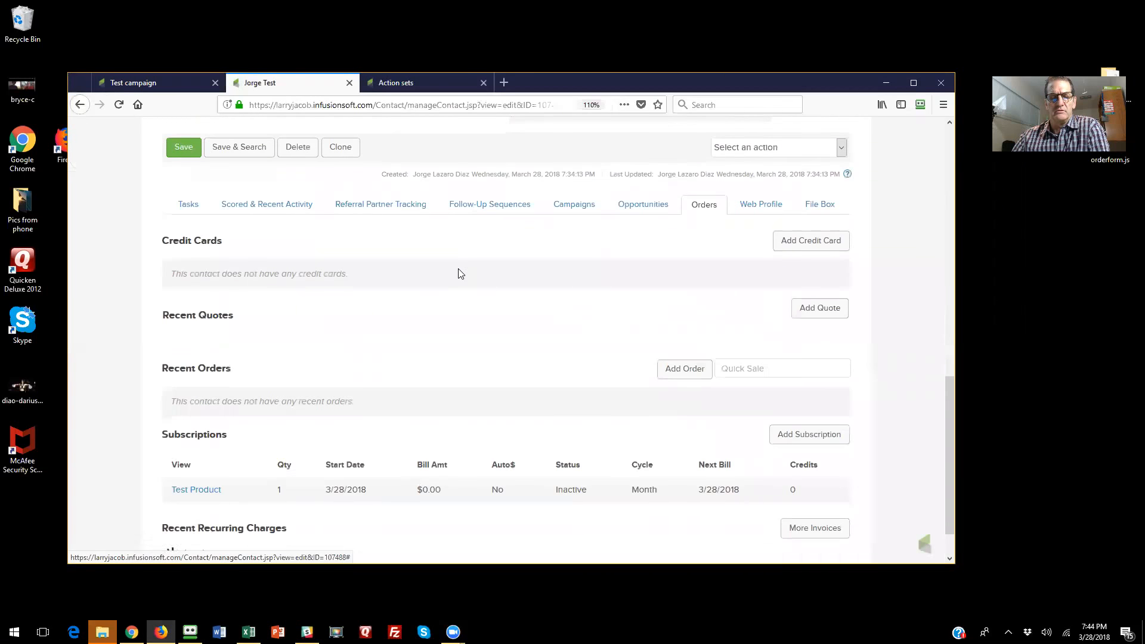
{"action": "scroll", "coordinate": [567, 495], "scroll_direction": "down", "scroll_amount": 1}
{"action": "left_click_drag", "start_coordinate": [591, 464], "coordinate": [554, 457]}
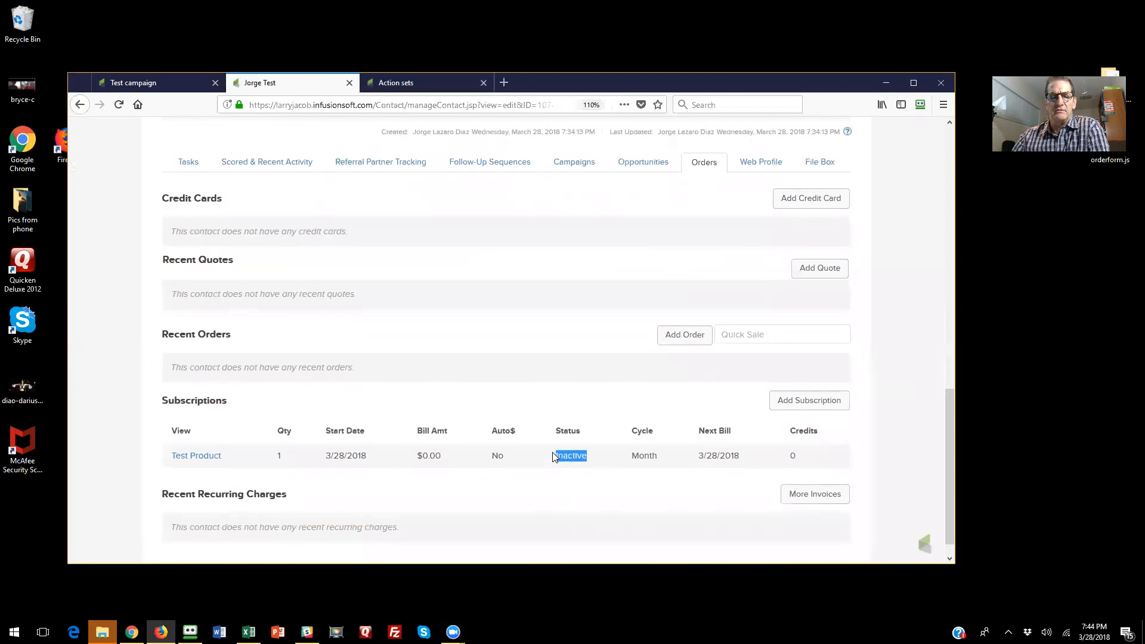